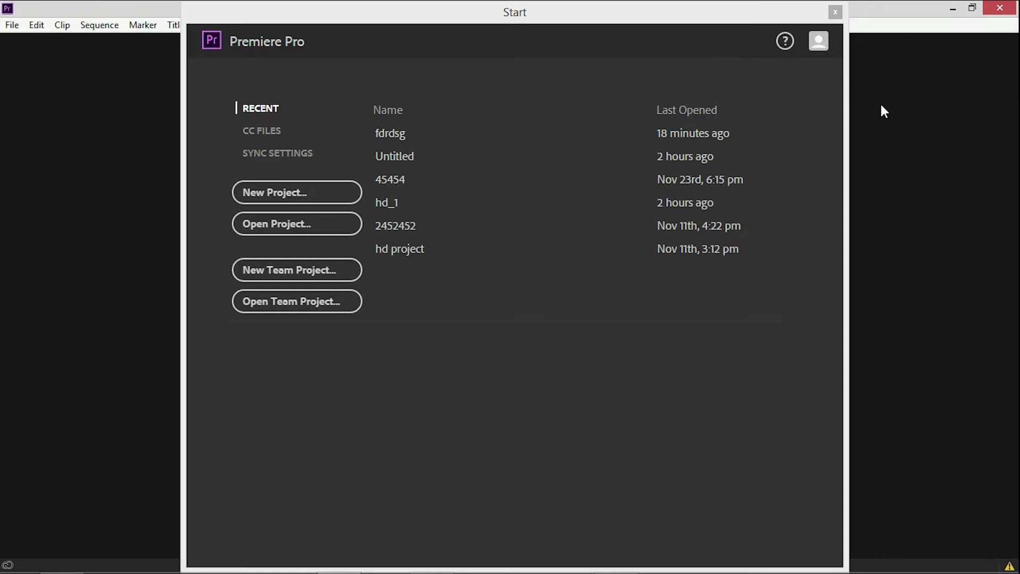
Step: Create a new project named 'alan' saved on drive E:, then show its Project media panel
click(311, 192)
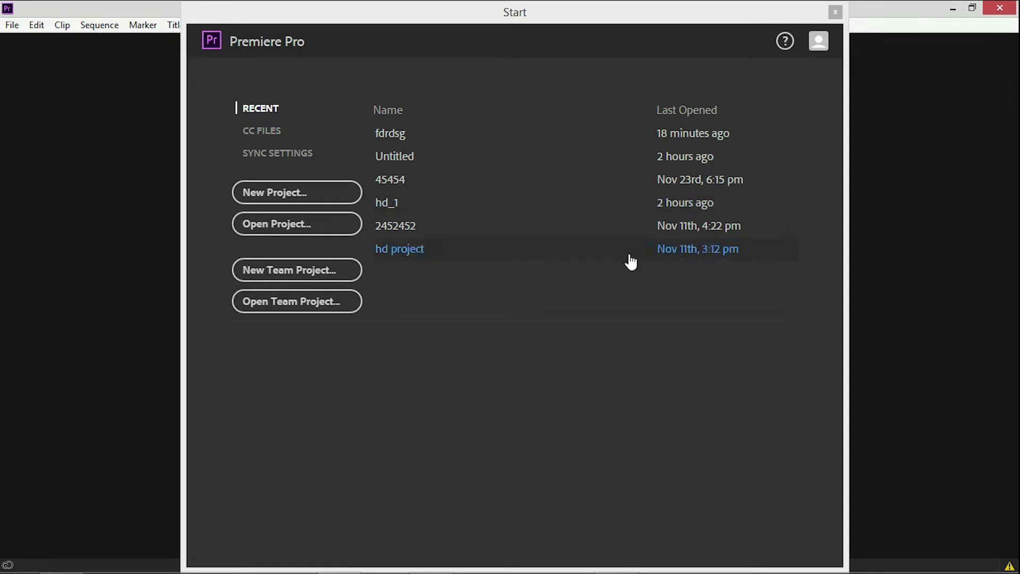
click(312, 196)
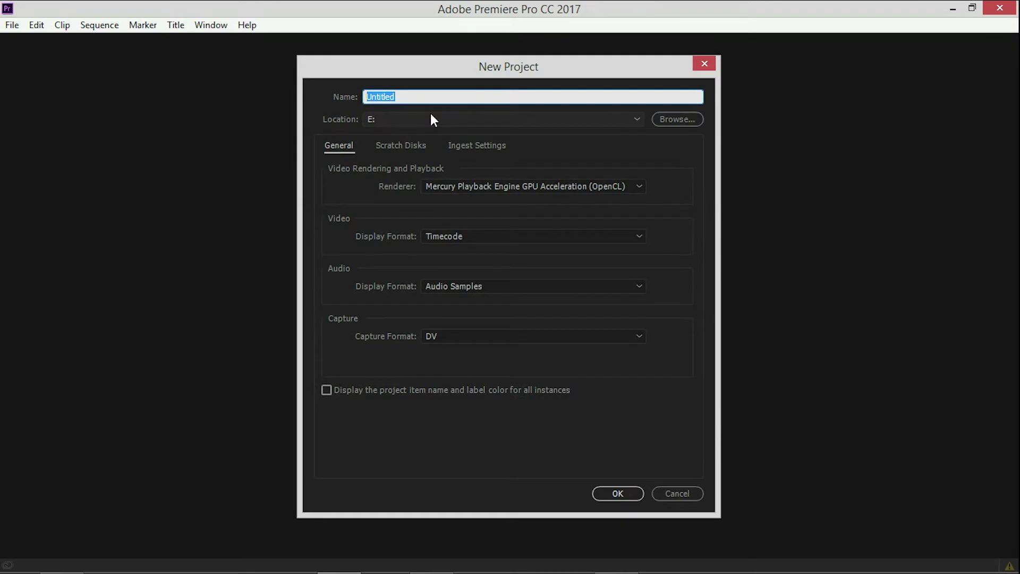
text(alan)
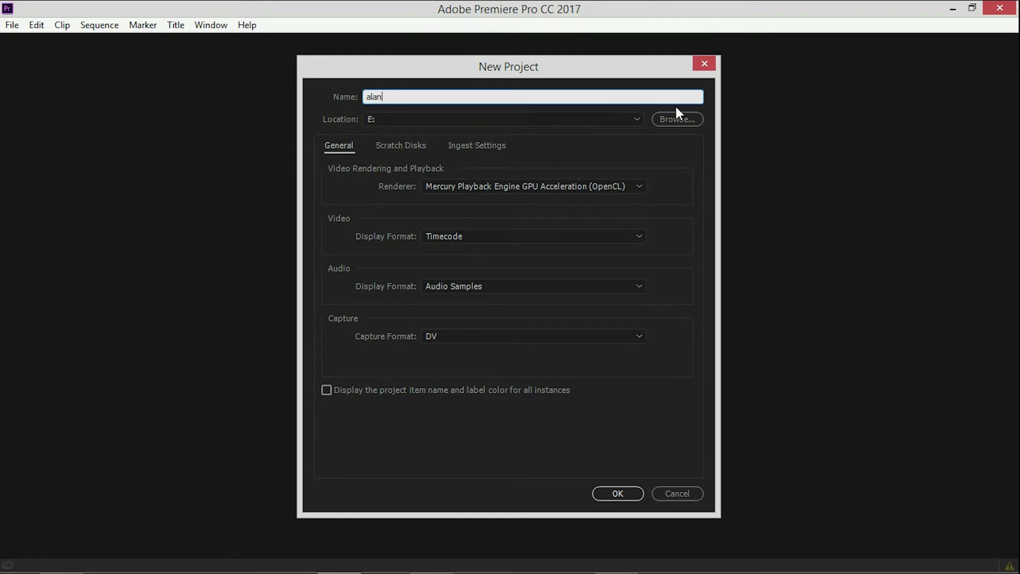
click(666, 119)
click(368, 332)
click(671, 412)
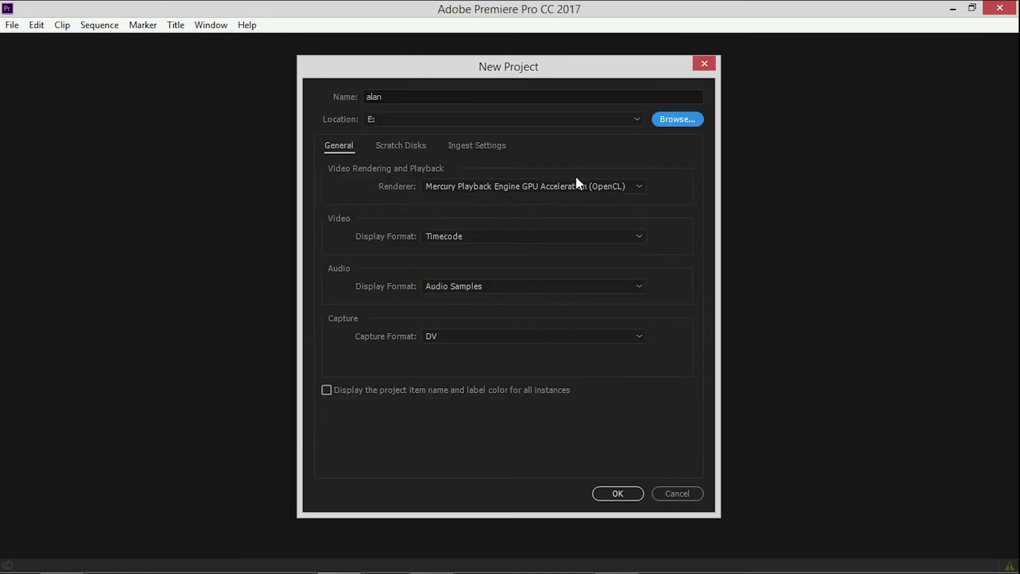
click(617, 494)
click(245, 386)
click(254, 404)
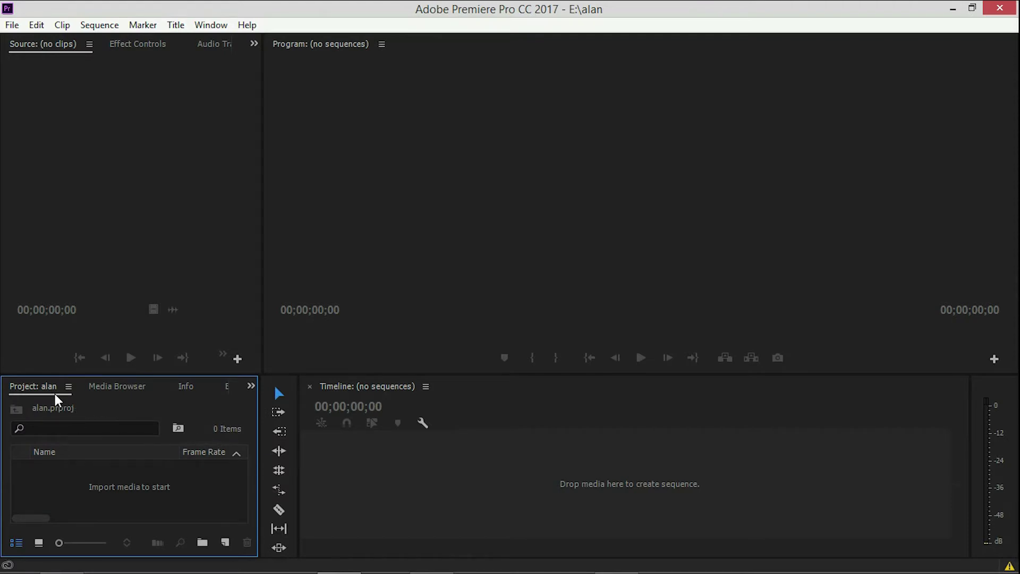
Step: Open the Import dialog and close it again without importing anything
double_click(137, 489)
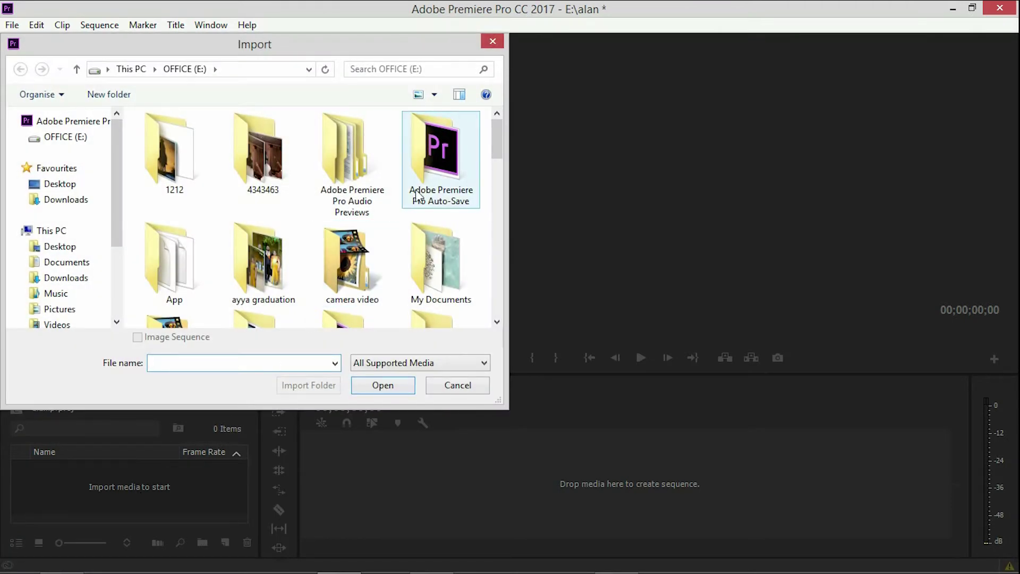
click(442, 383)
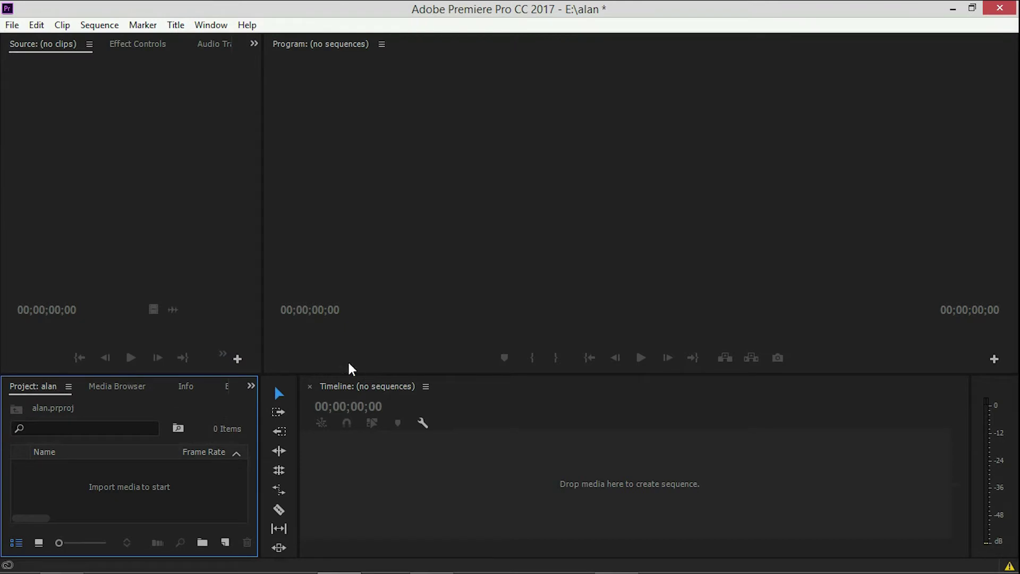
click(11, 25)
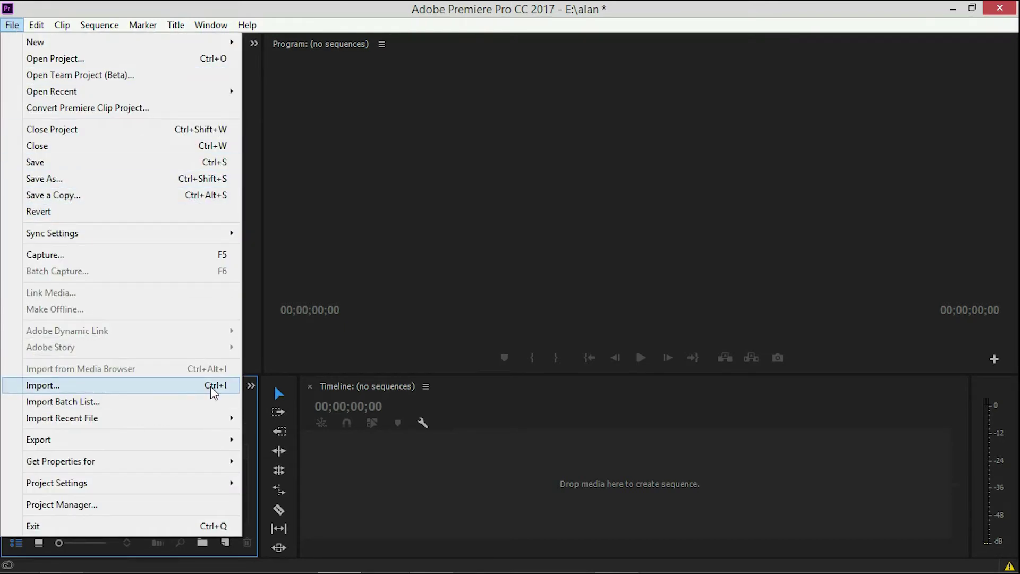
click(159, 387)
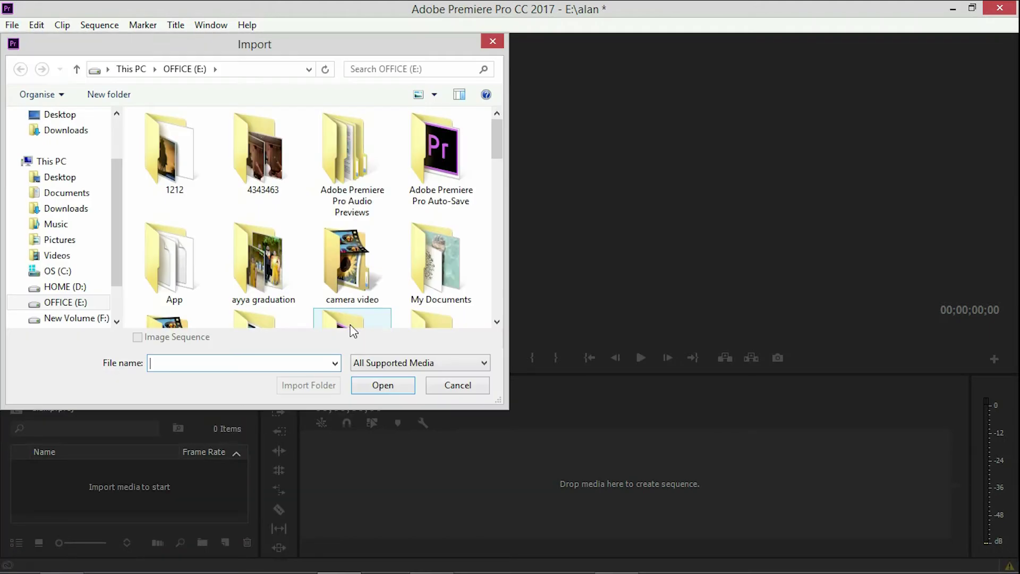
click(493, 40)
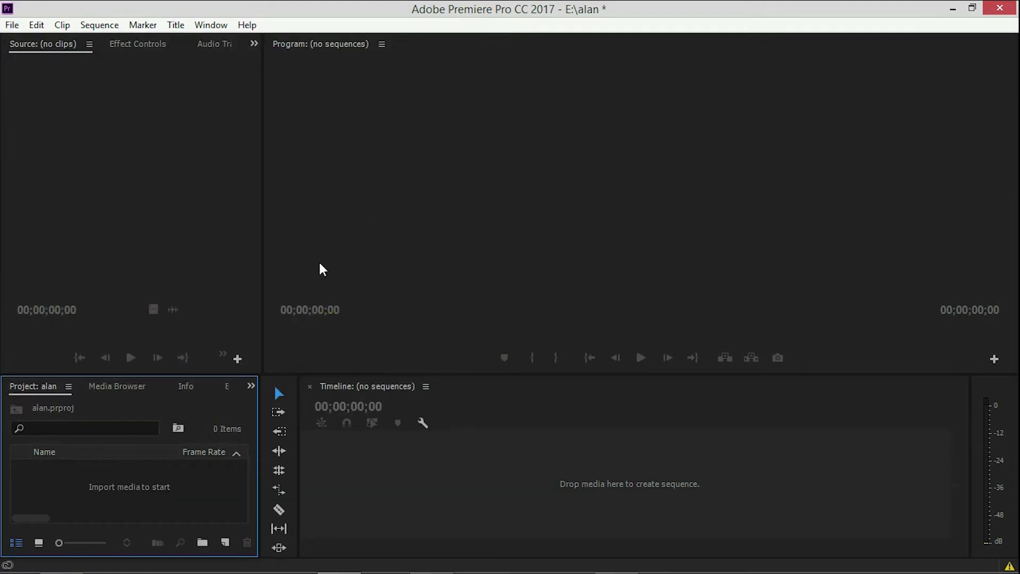
Step: Drag the four media files from Explorer into the Project panel and show them as thumbnails
click(953, 9)
drag(155, 186, 441, 72)
drag(258, 138, 108, 487)
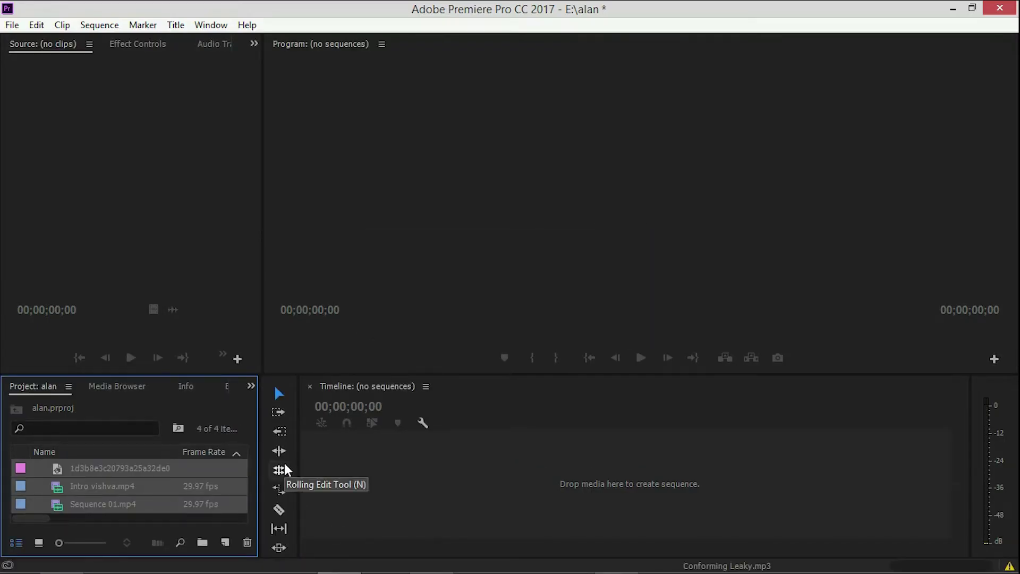
click(190, 487)
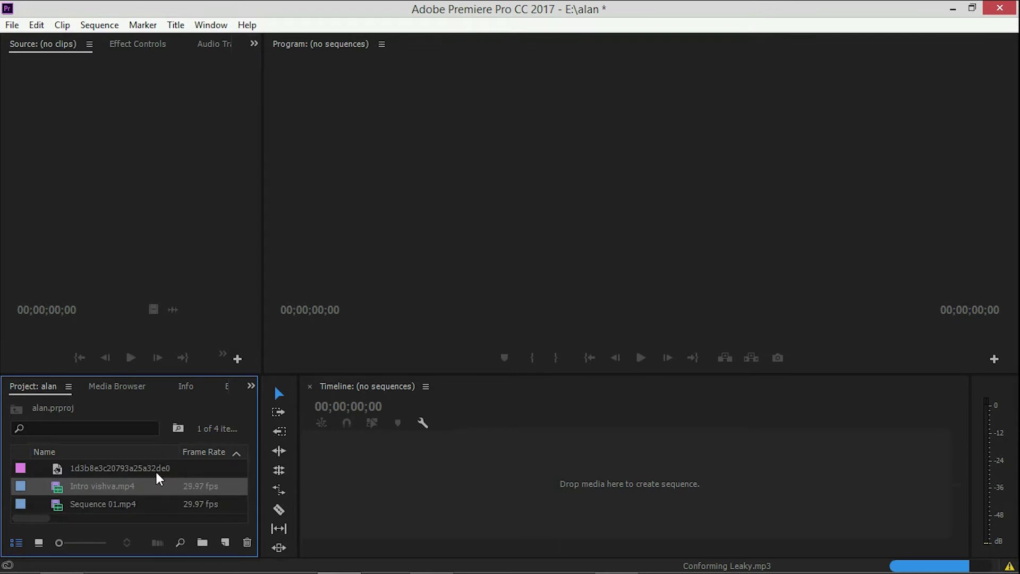
click(138, 502)
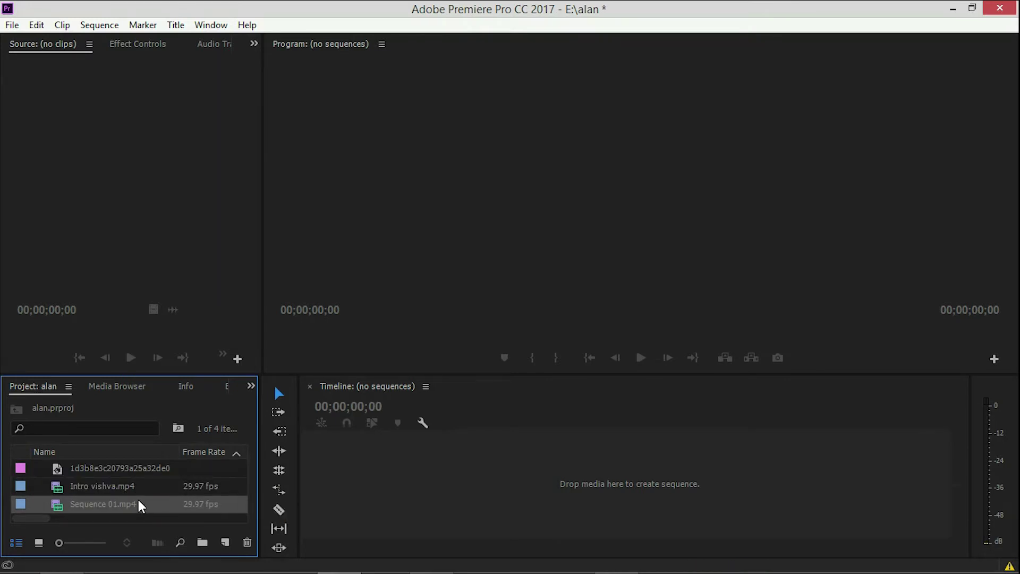
click(39, 541)
scroll(137, 486, down, 2)
scroll(137, 486, up, 2)
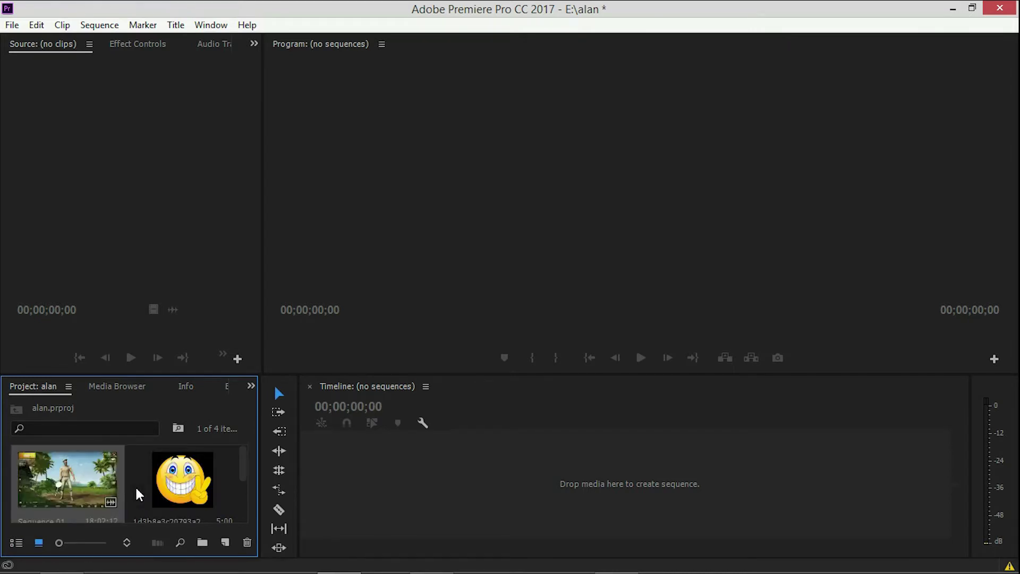
Step: Create a sequence from Sequence 01.mp4 and set its frame size to 1920×1080
drag(73, 477, 414, 464)
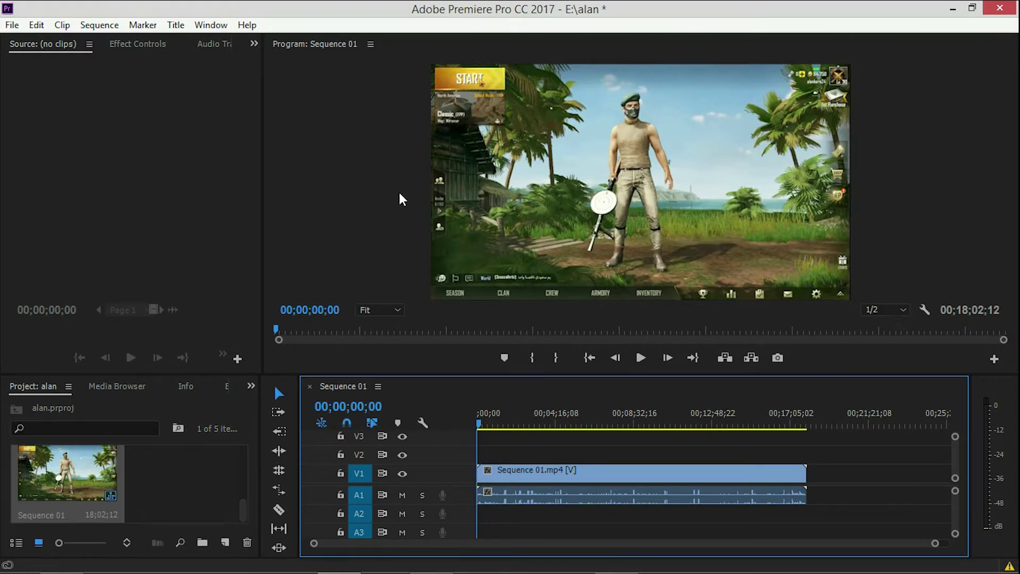
click(111, 27)
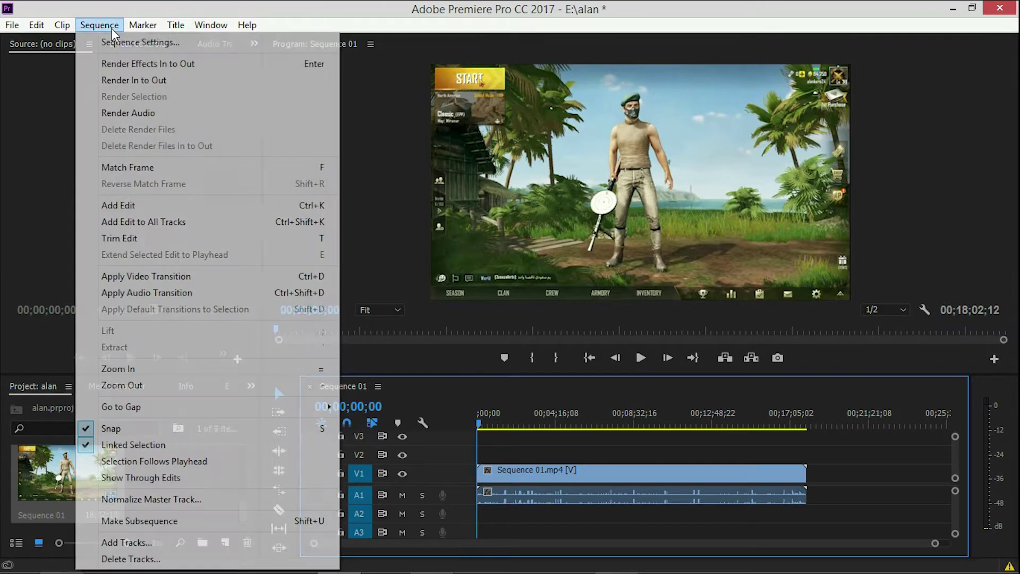
click(115, 42)
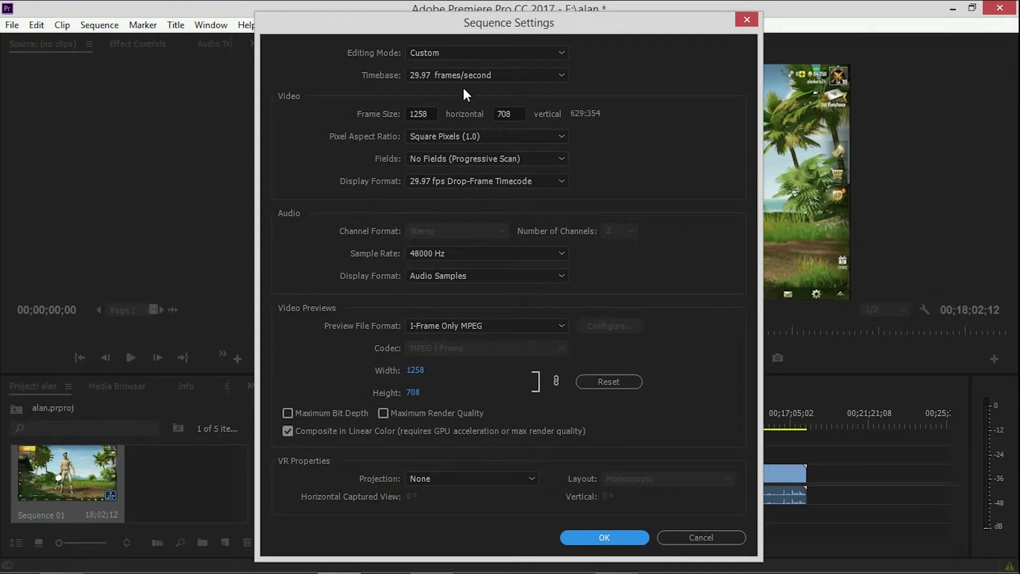
click(434, 112)
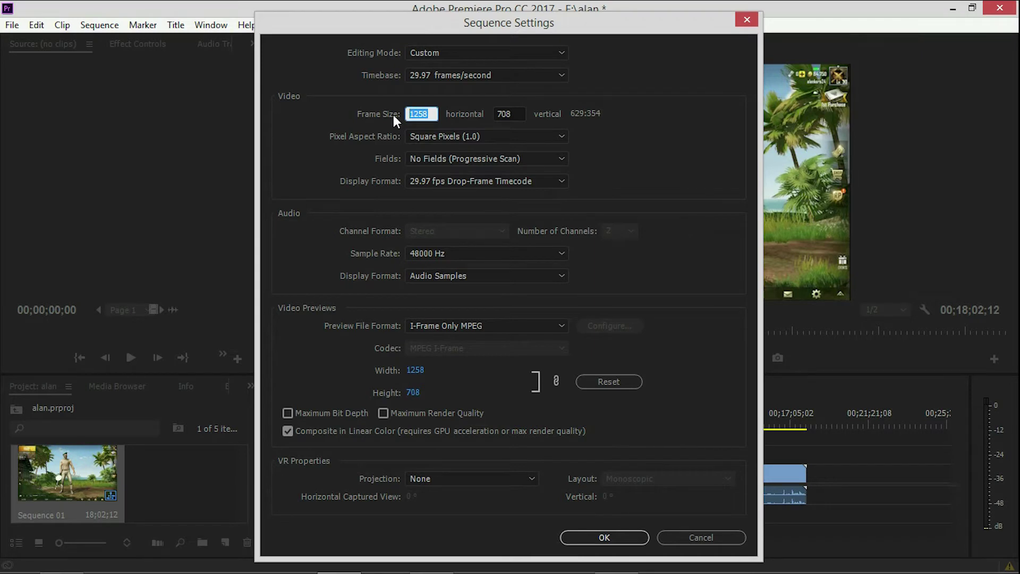
text(1920)
double_click(508, 114)
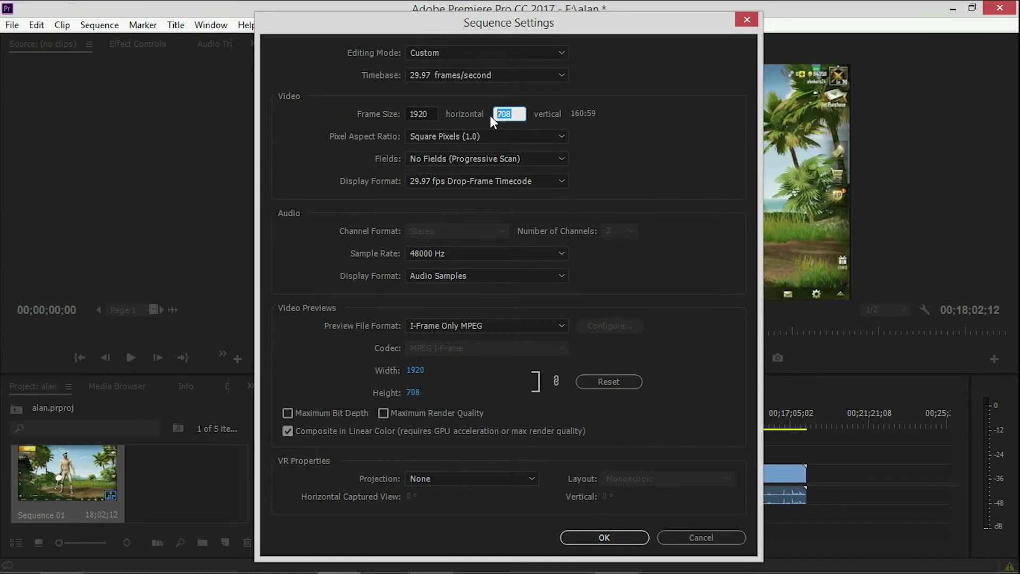
text(1080)
Step: Set the preview file format to QuickTime and apply, accepting deletion of existing previews
click(494, 329)
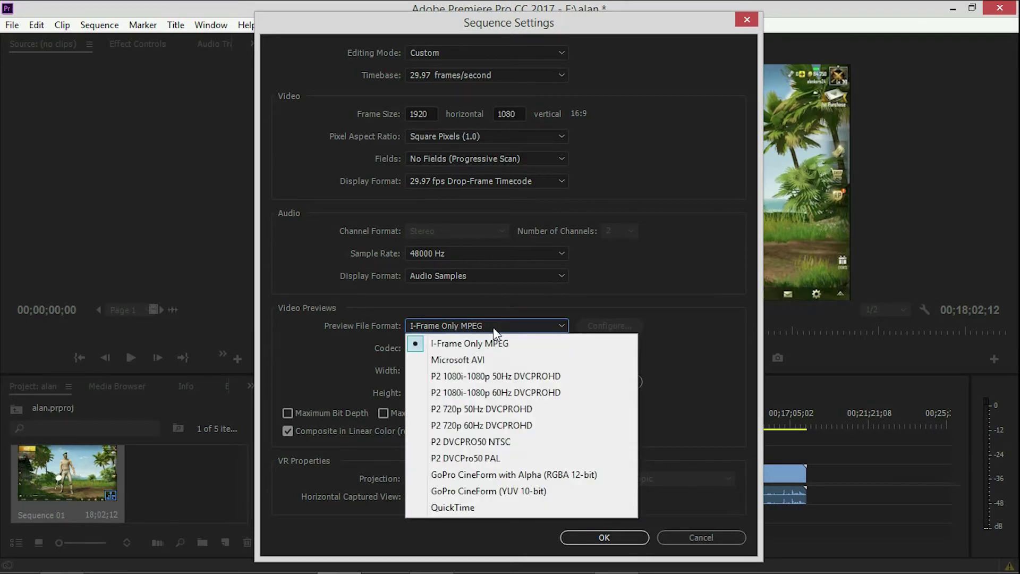
click(465, 507)
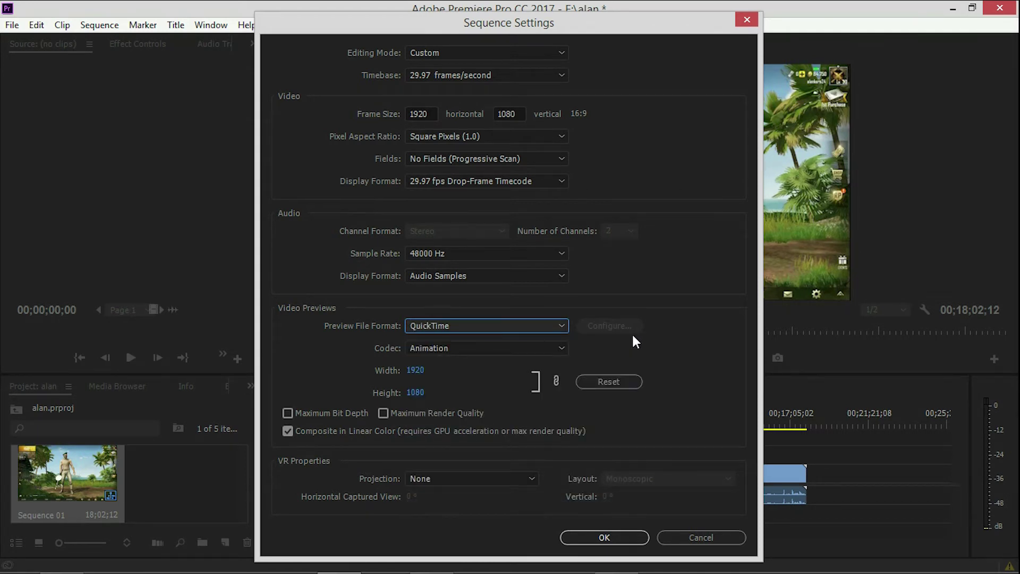
click(632, 532)
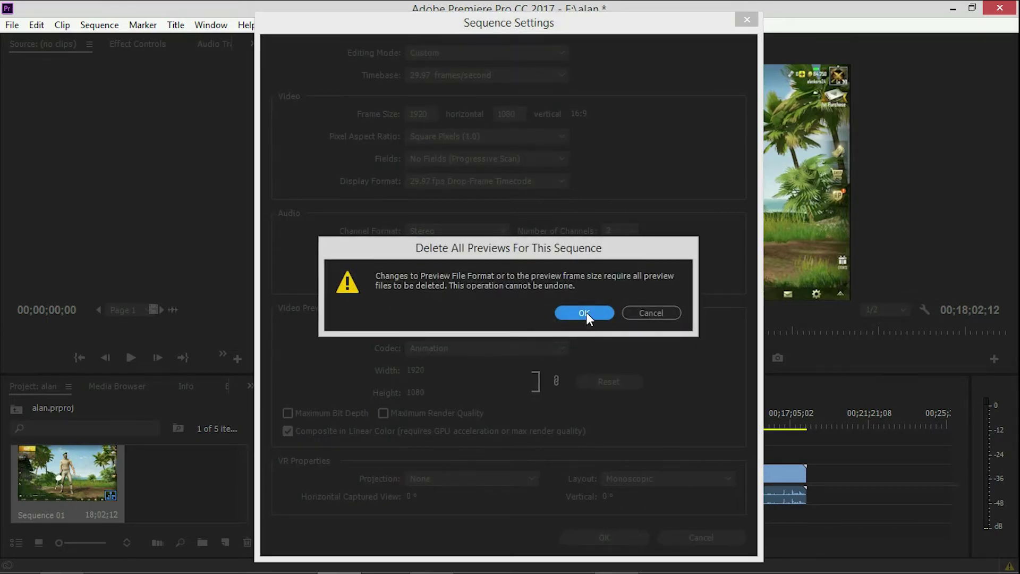
click(584, 313)
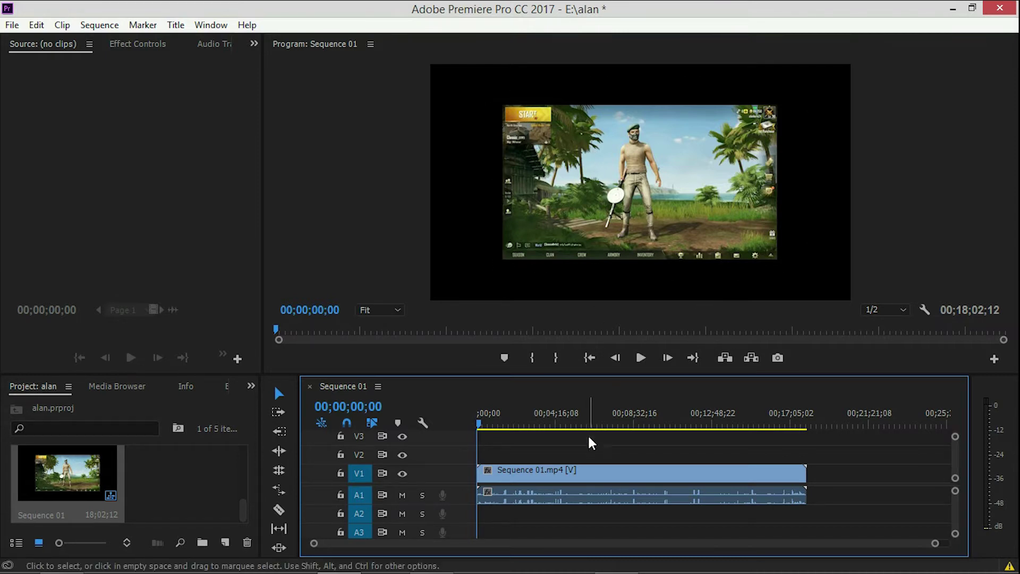
Step: Set the V1 gameplay clip to the sequence frame size and test trimming its end
right_click(593, 470)
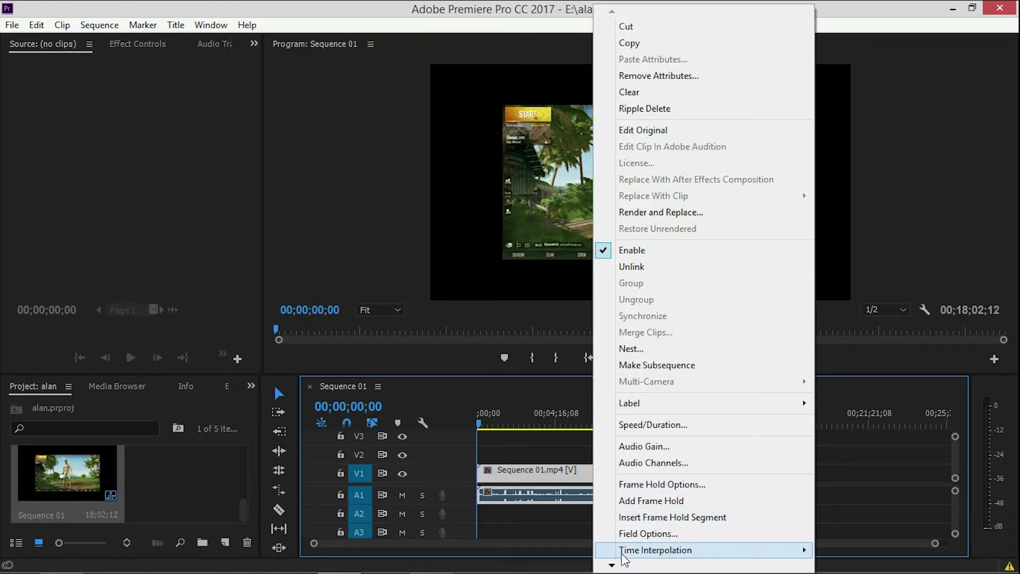
mouse_move(612, 566)
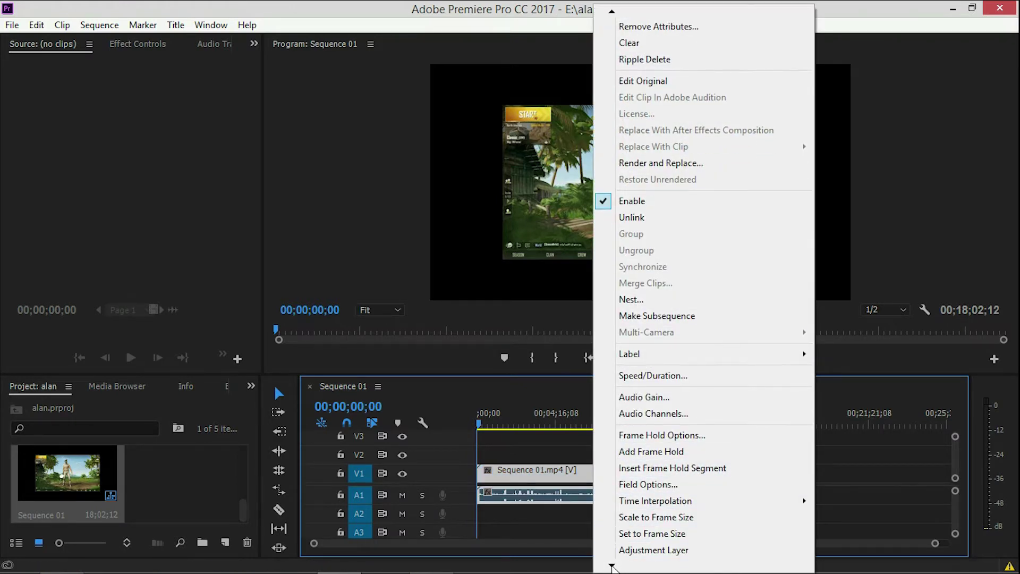
click(674, 538)
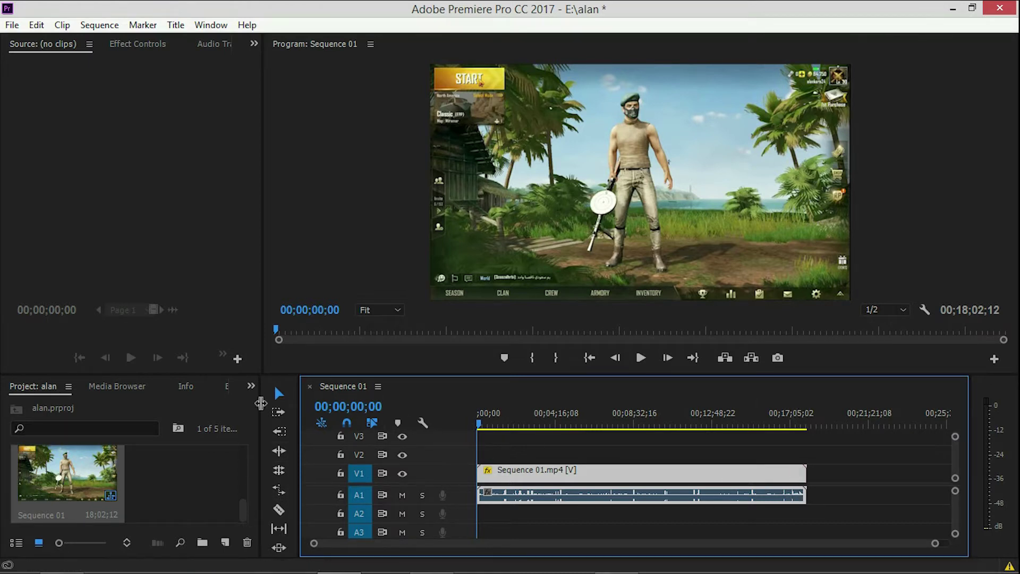
drag(801, 483, 830, 471)
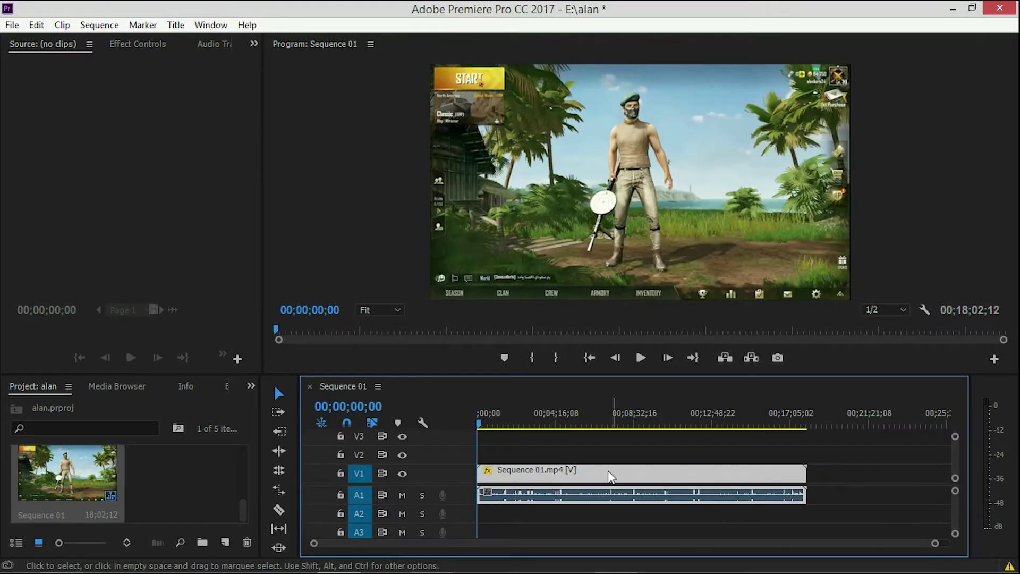
Step: Split the gameplay clip twice around the 4-minute mark and trim the middle section's start
click(278, 509)
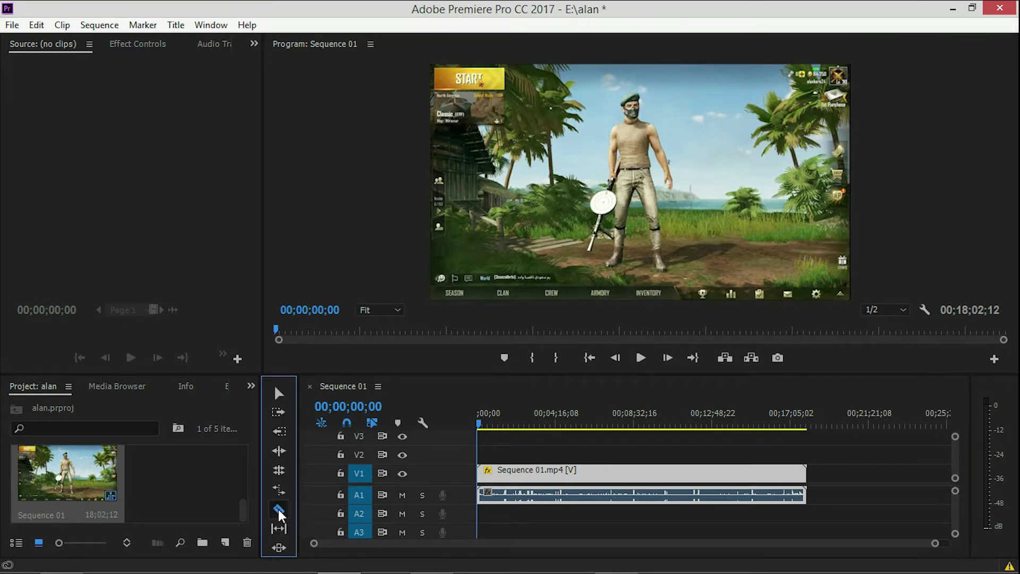
click(571, 476)
click(616, 475)
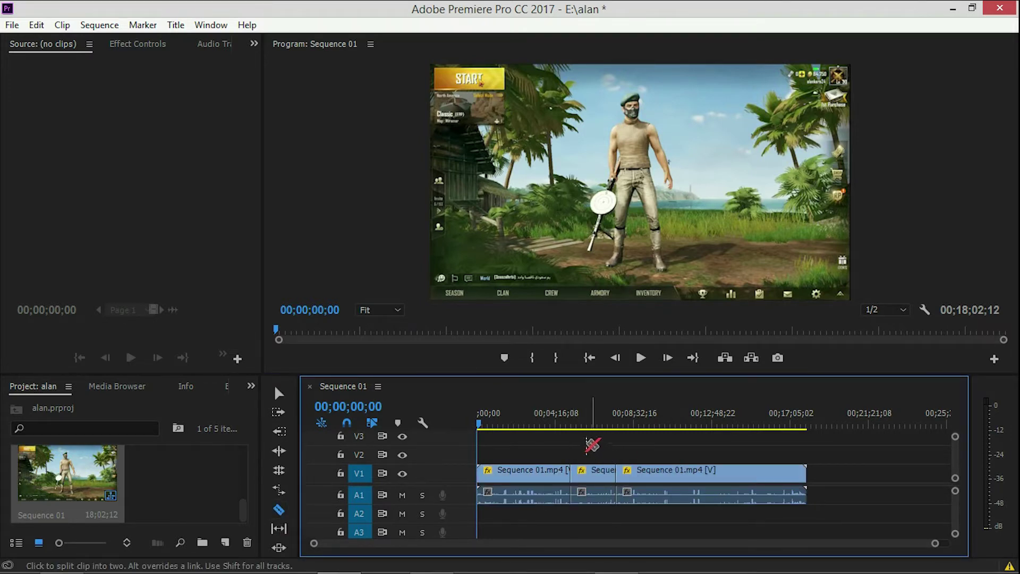
click(278, 393)
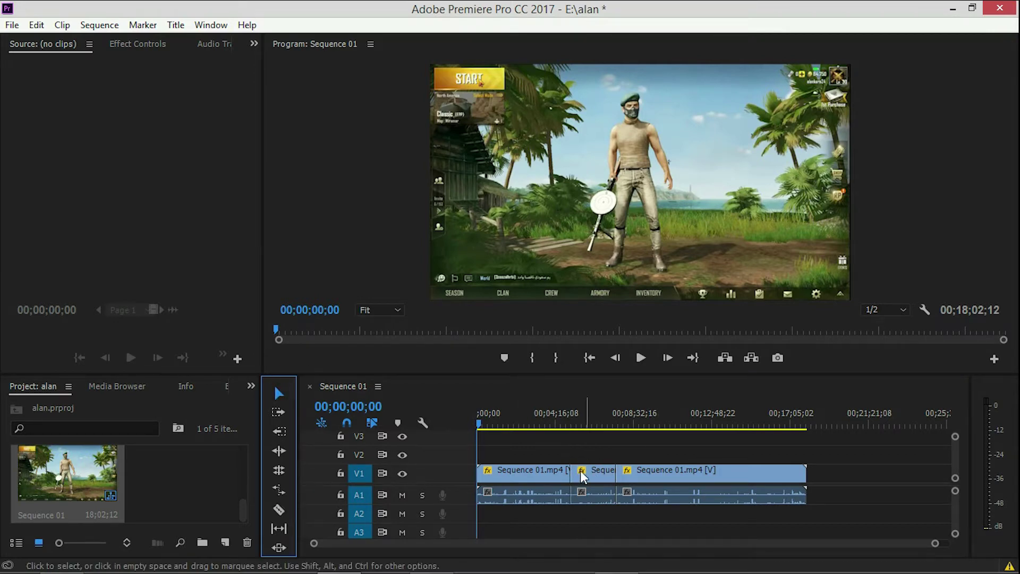
mouse_move(572, 472)
mouse_down()
mouse_move(587, 472)
mouse_move(572, 469)
mouse_up()
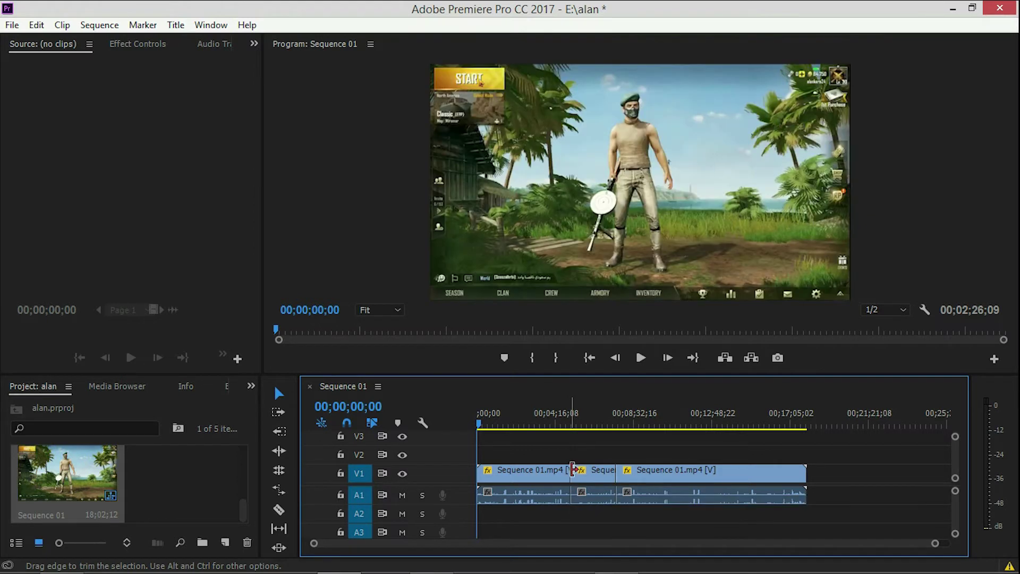
Step: Change the middle gameplay section's speed to 200%
click(587, 471)
right_click(596, 480)
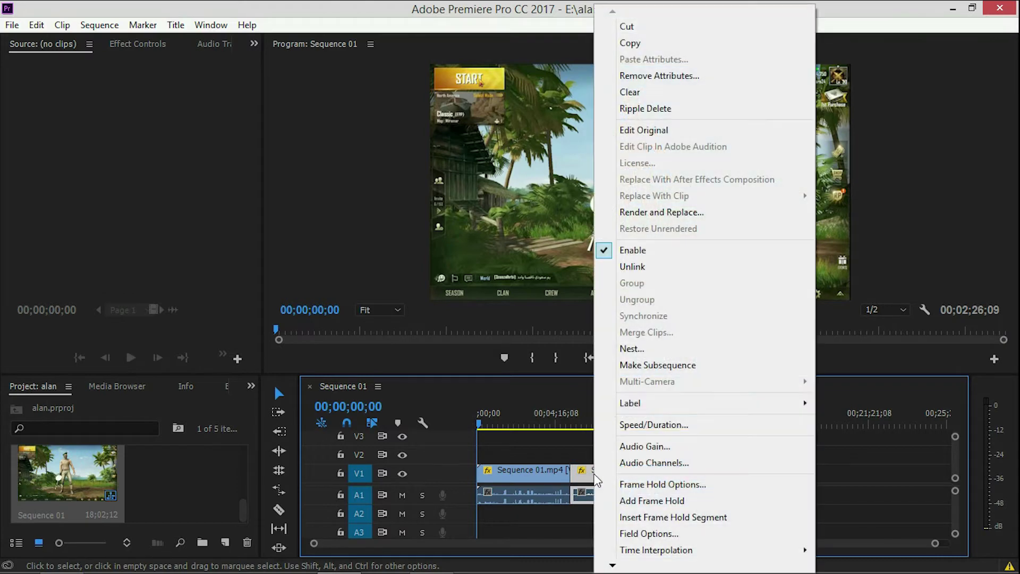
click(653, 426)
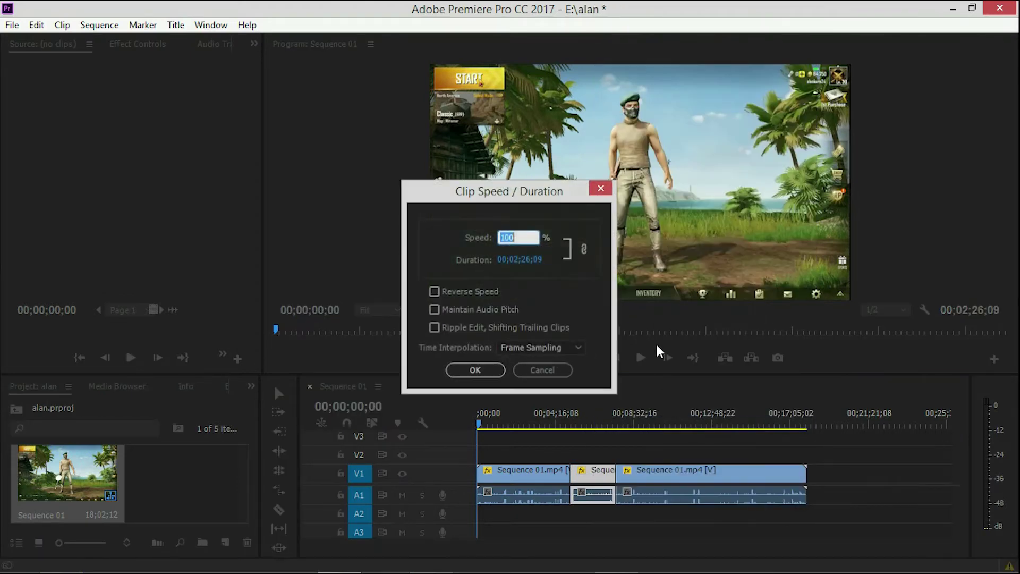
click(471, 234)
drag(506, 237, 519, 237)
click(508, 238)
text(200)
click(471, 369)
drag(571, 425, 590, 424)
click(652, 475)
click(584, 419)
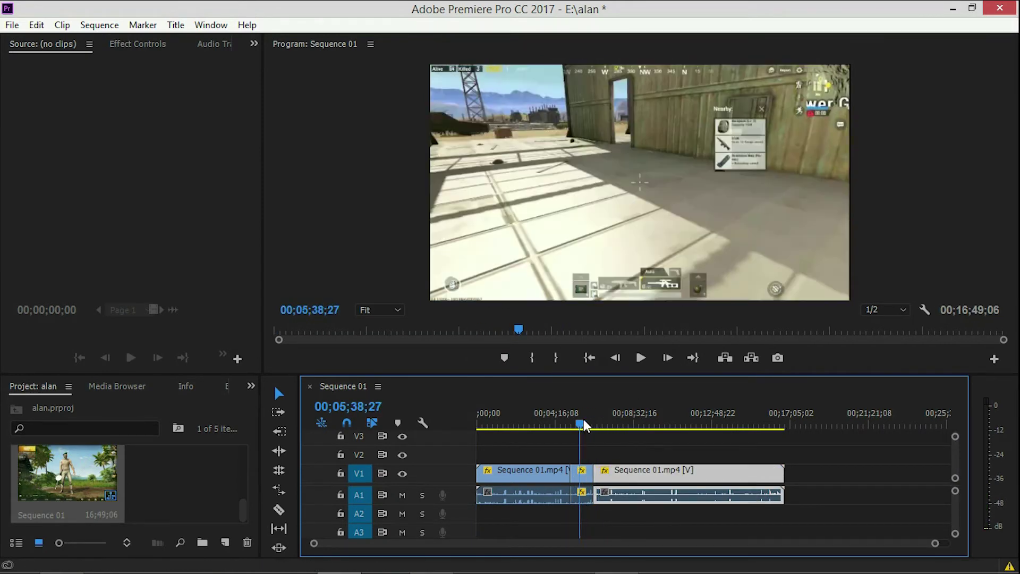
Step: Place Leaky.mp3 on audio track A2 at the sequence start
click(582, 419)
scroll(181, 494, up, 2)
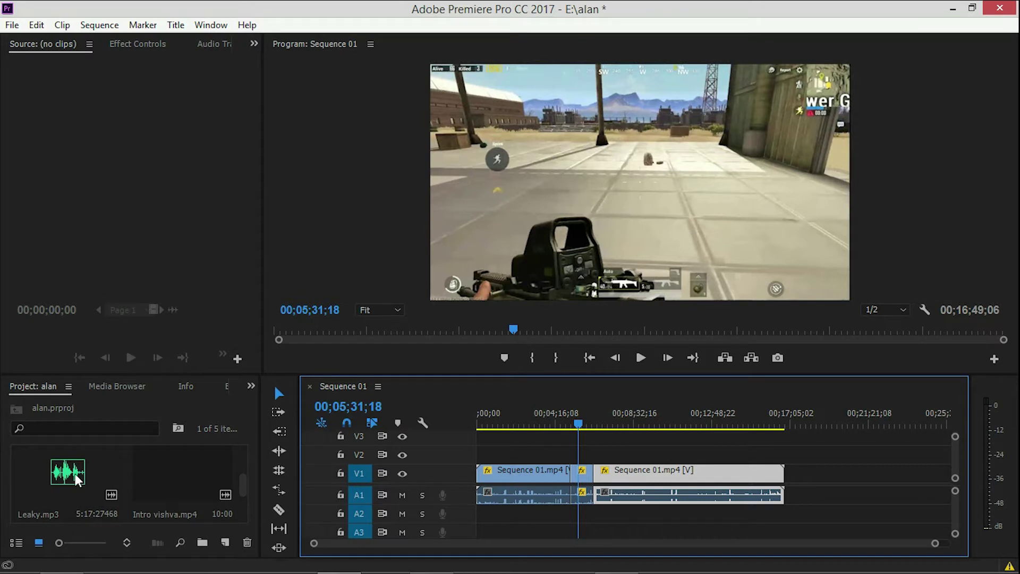
drag(75, 475, 478, 522)
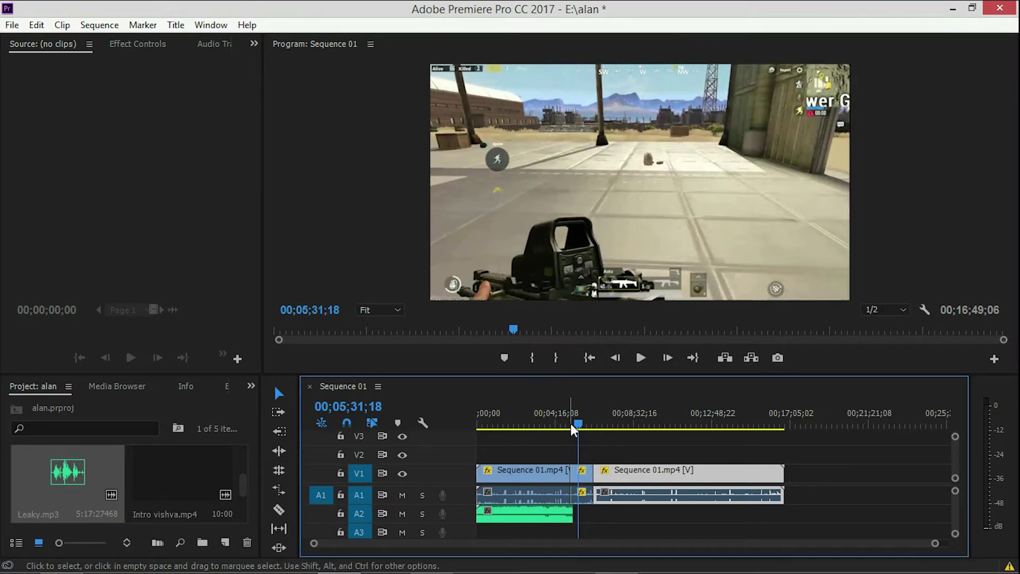
Step: Preview the music from the start and mute the gameplay audio on A1
drag(576, 423, 482, 426)
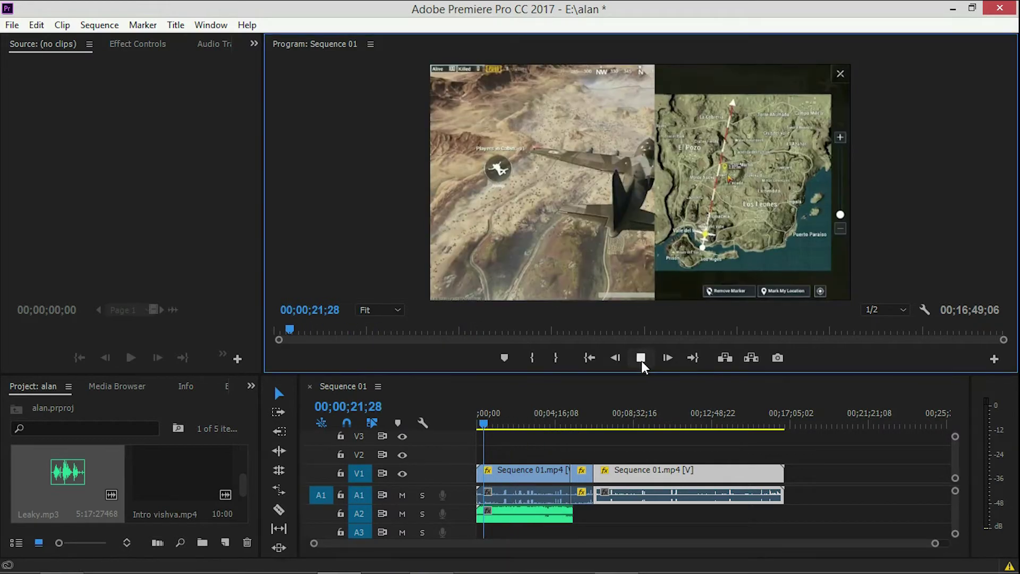
click(641, 360)
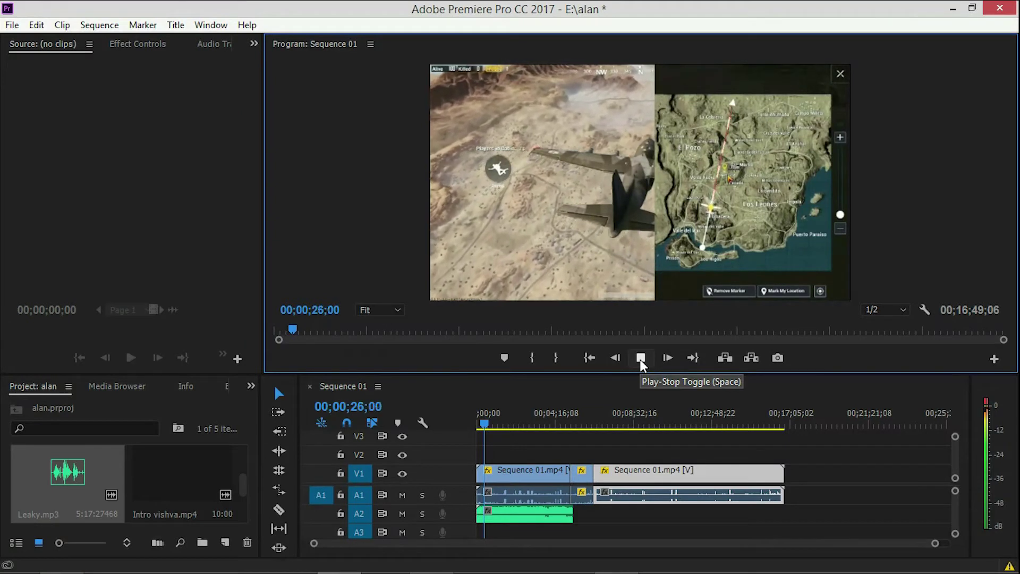
click(640, 359)
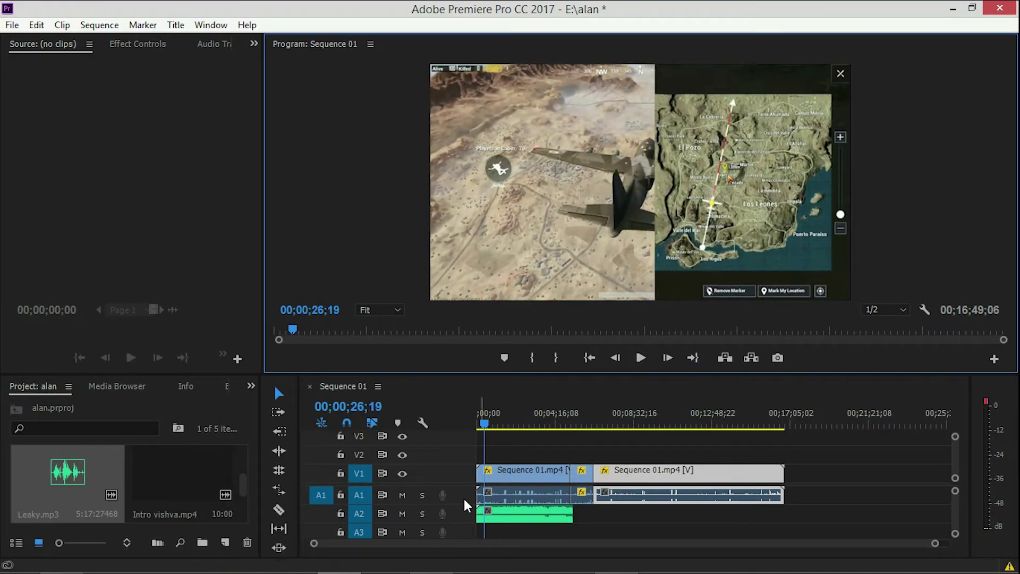
click(402, 495)
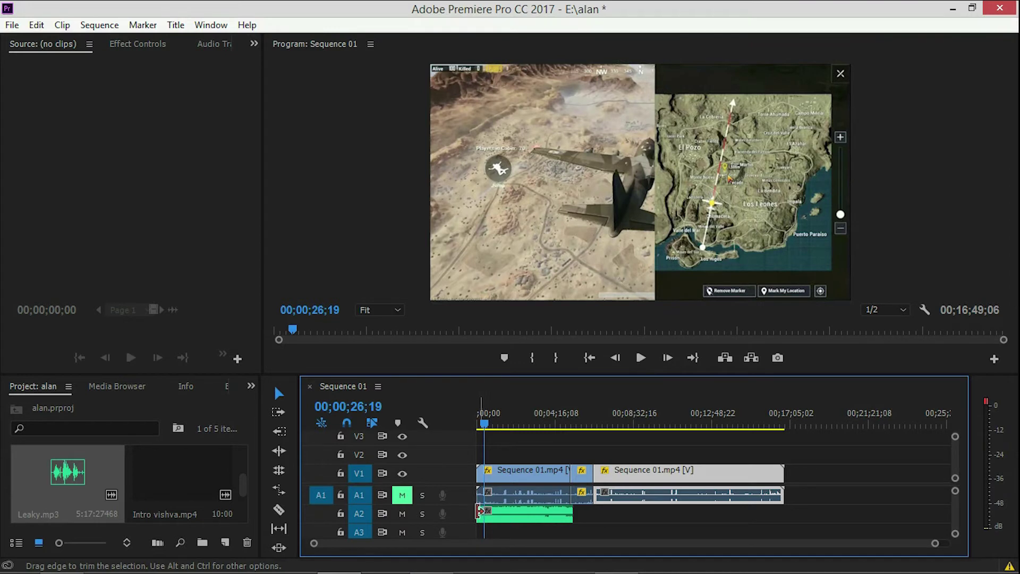
Step: Drop the Leaky.mp3 volume to about -17.38 dB, then raise it slightly while previewing
scroll(467, 514, up, 2)
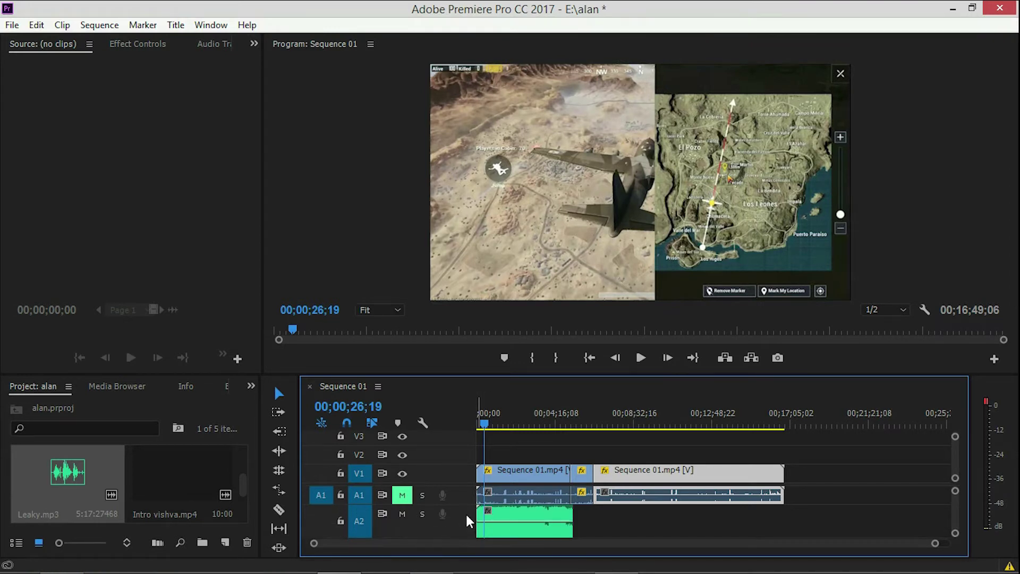
scroll(460, 518, up, 1)
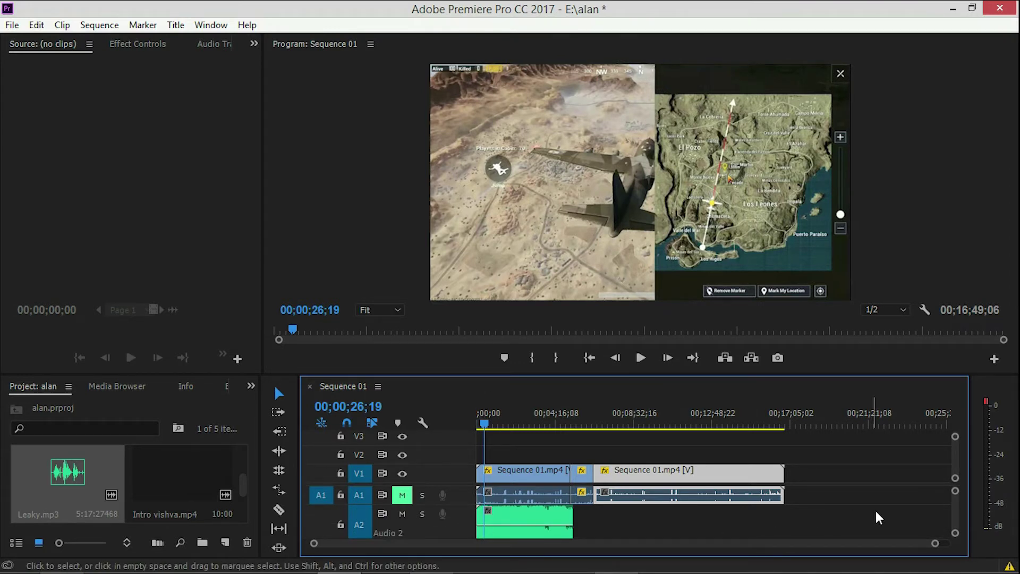
scroll(956, 504, down, 1)
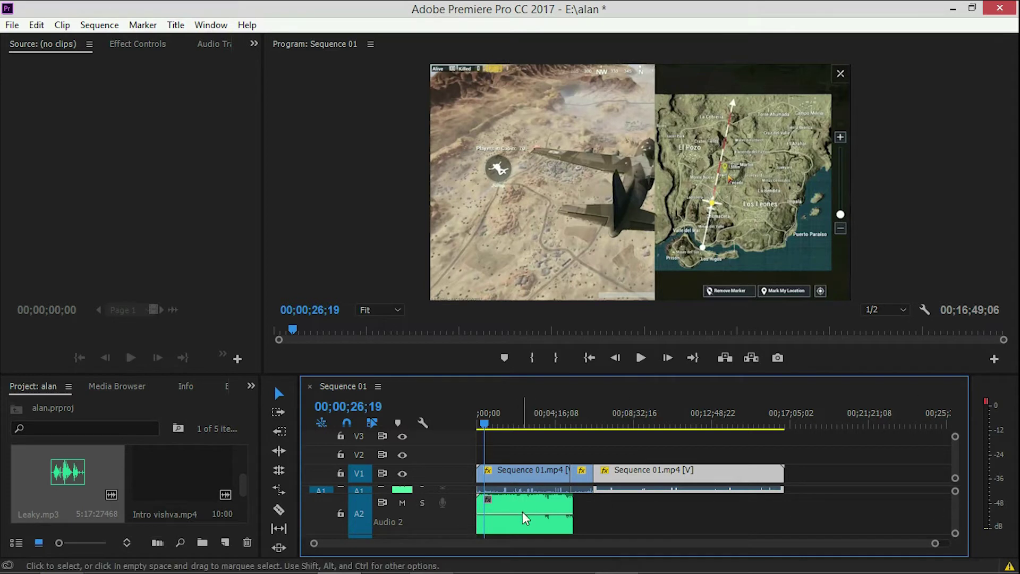
drag(524, 513, 524, 525)
key(space)
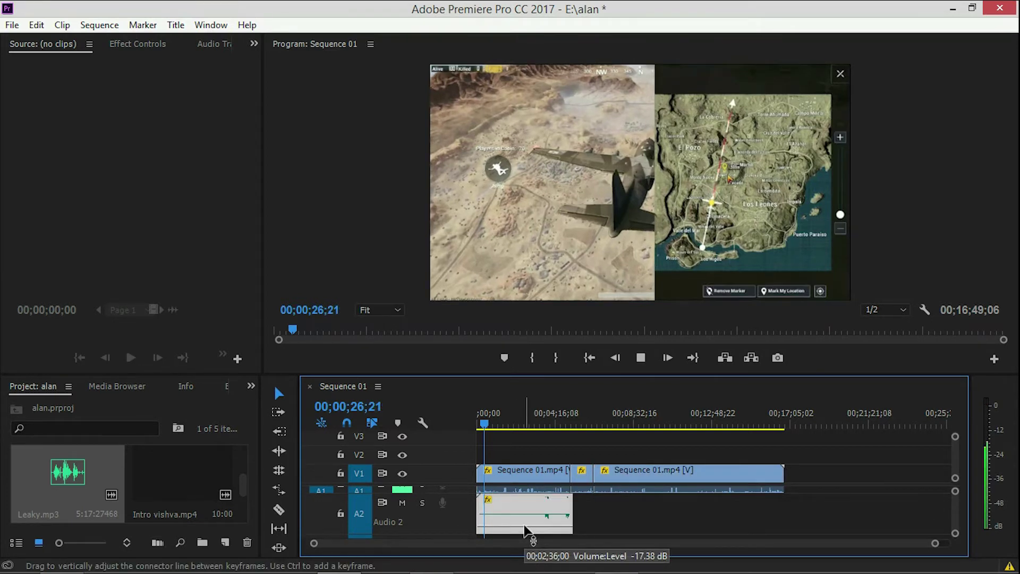
drag(524, 528, 524, 505)
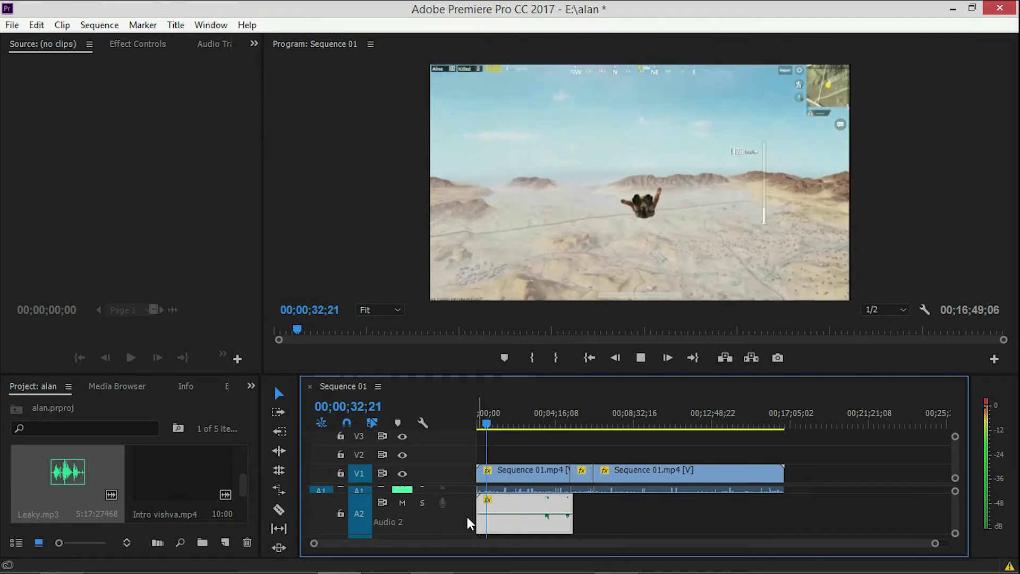
double_click(468, 517)
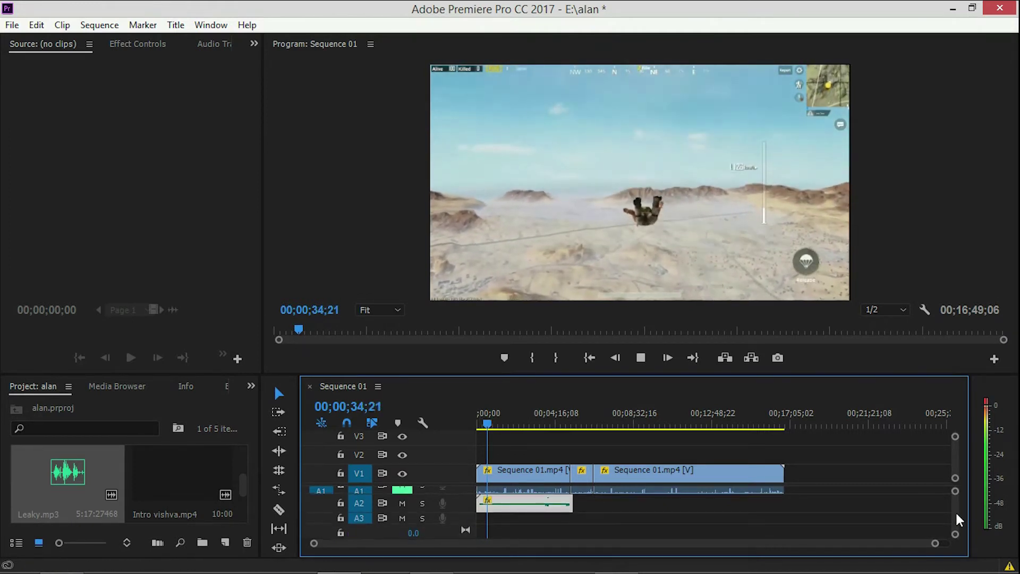
scroll(956, 511, up, 1)
click(643, 358)
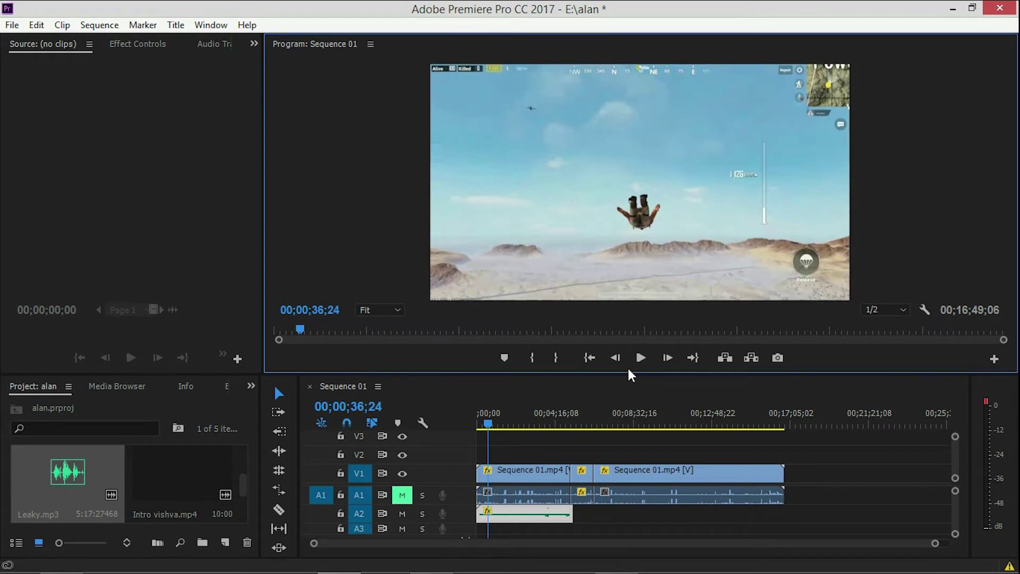
scroll(155, 479, up, 1)
scroll(151, 487, down, 1)
Step: Place the smiley emoji image on video track V2
scroll(148, 487, up, 1)
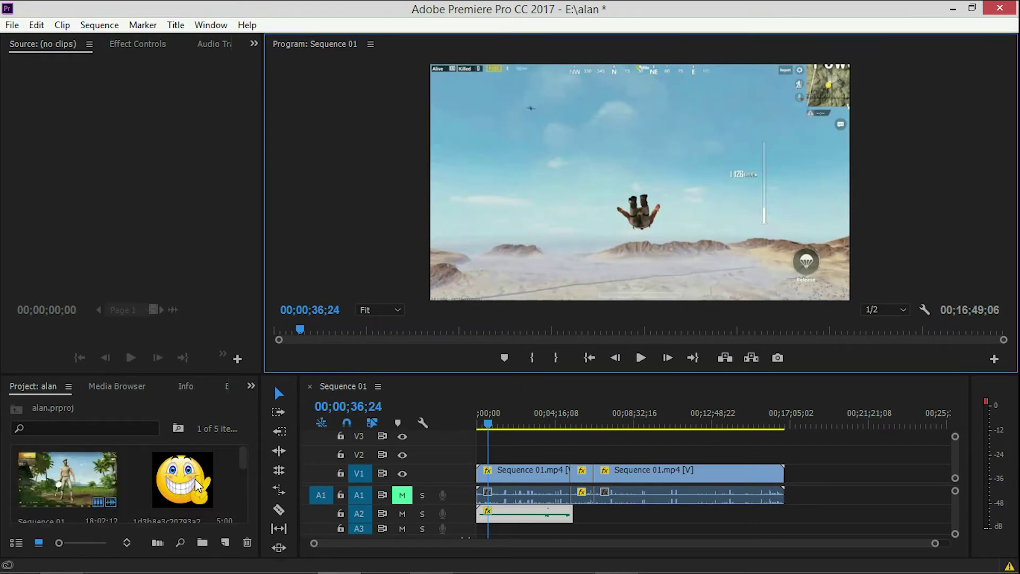
drag(188, 486, 481, 541)
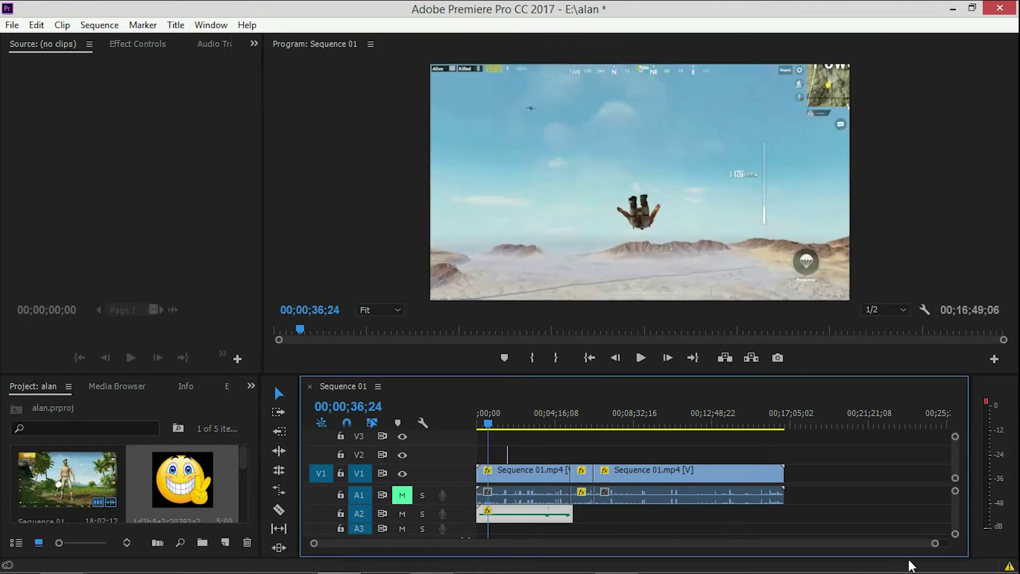
drag(938, 546, 781, 571)
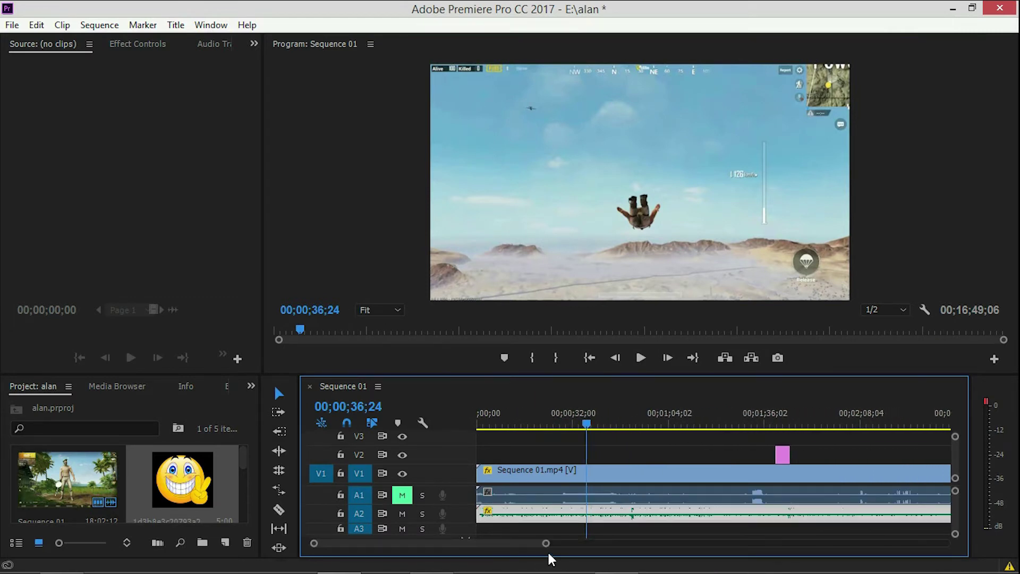
Step: Lengthen the emoji clip on V2, check it at 00;01;47;15, and mute track A2
scroll(505, 546, down, 5)
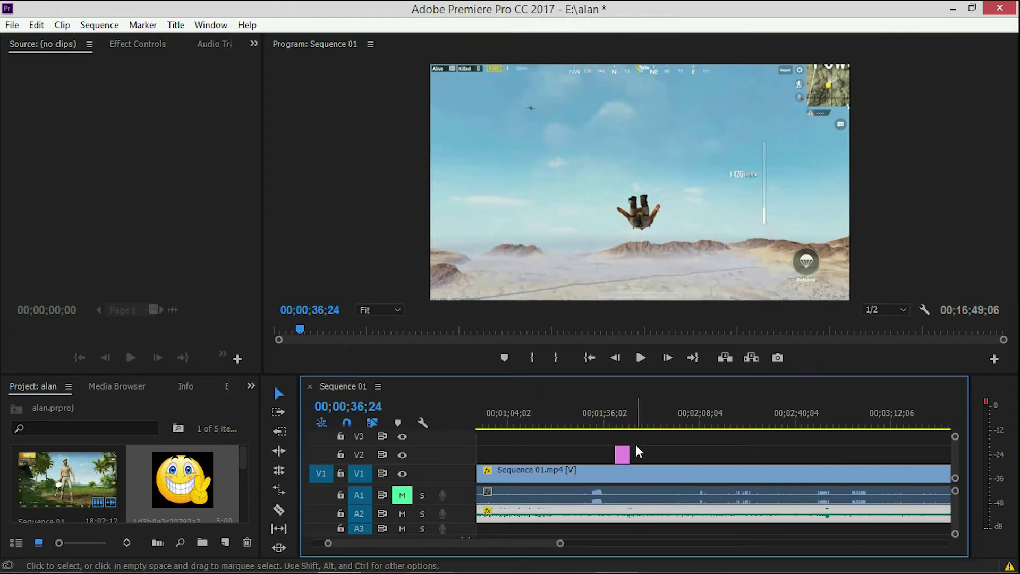
click(623, 452)
drag(630, 453, 672, 455)
click(638, 403)
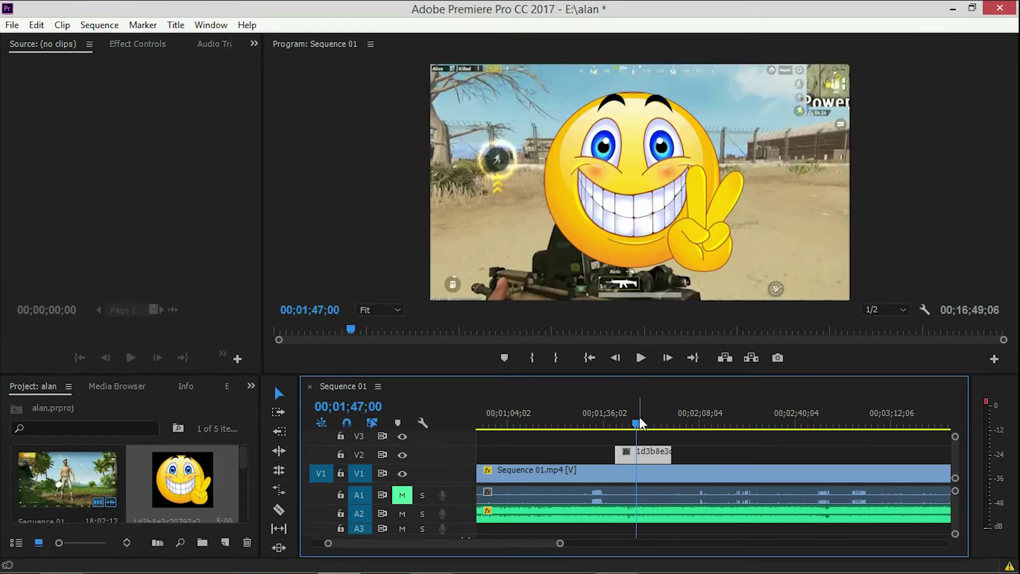
drag(633, 420, 636, 420)
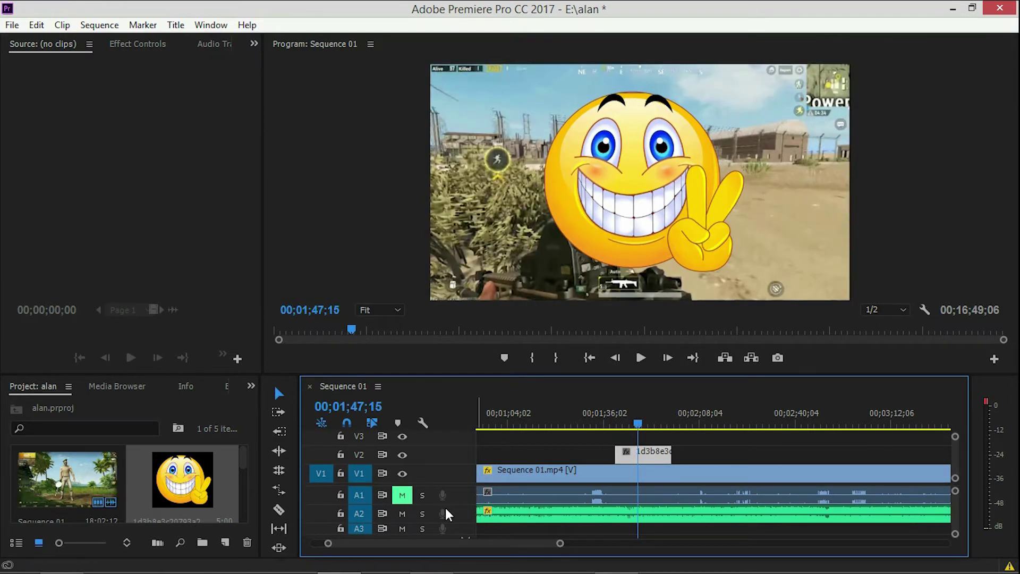
click(402, 514)
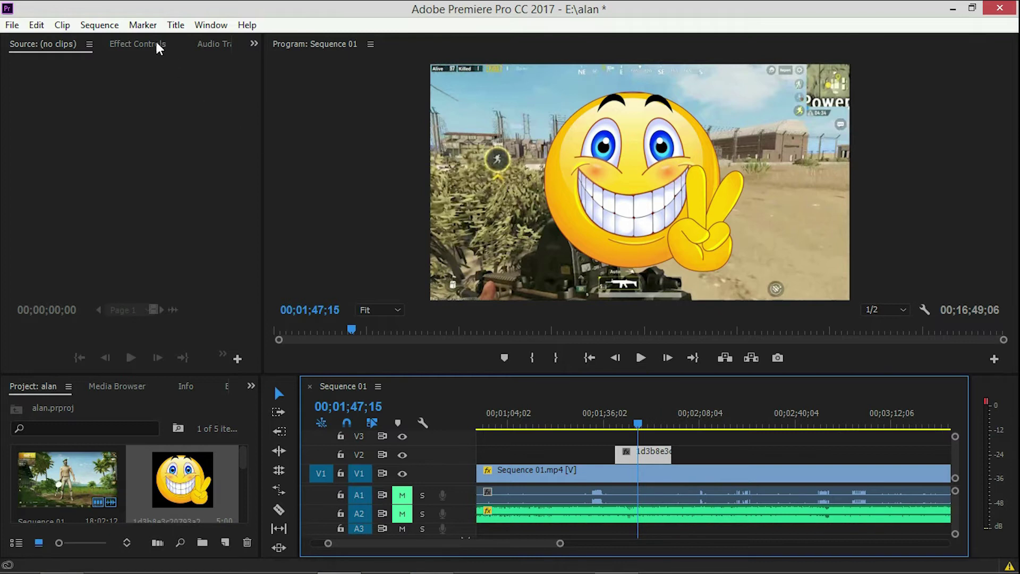
Step: Show the Effect Controls panel and glance at the workspace layouts without changing them
click(254, 45)
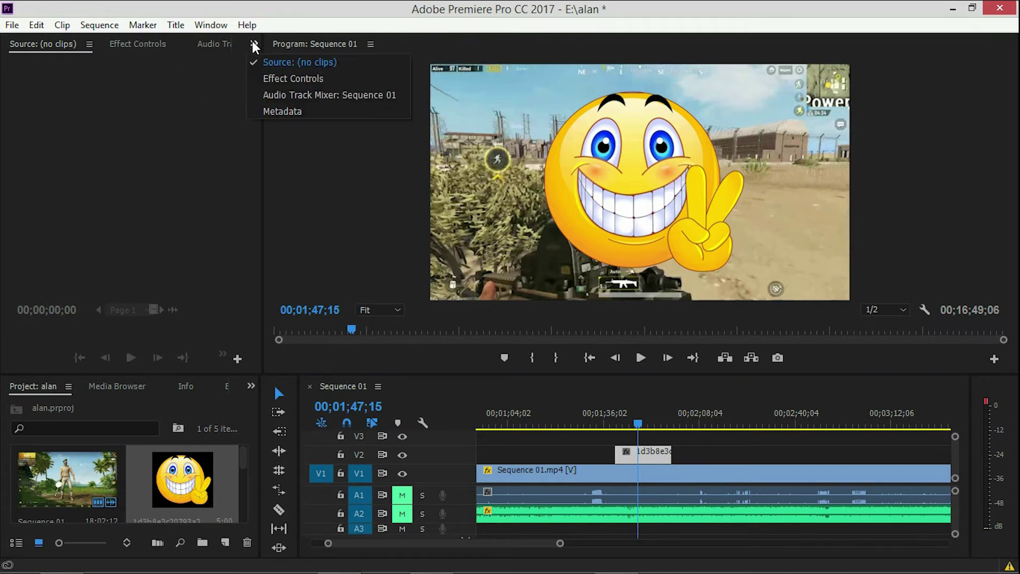
click(311, 79)
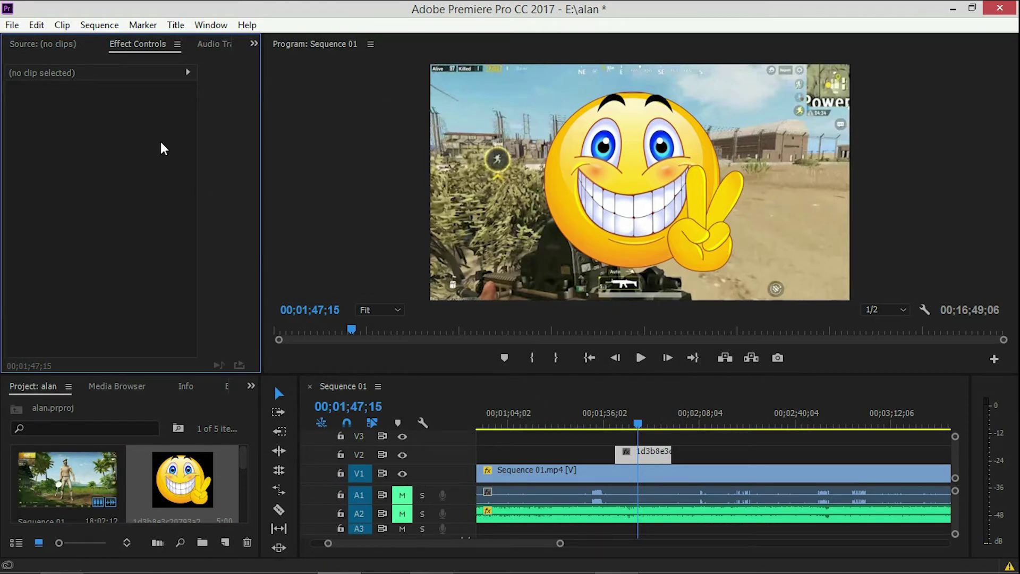
click(213, 30)
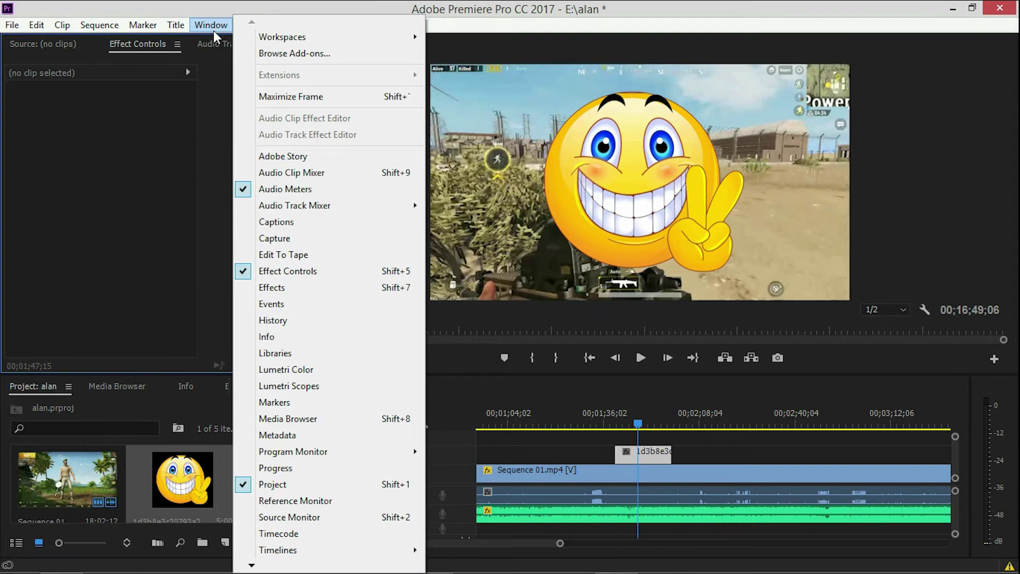
mouse_move(348, 35)
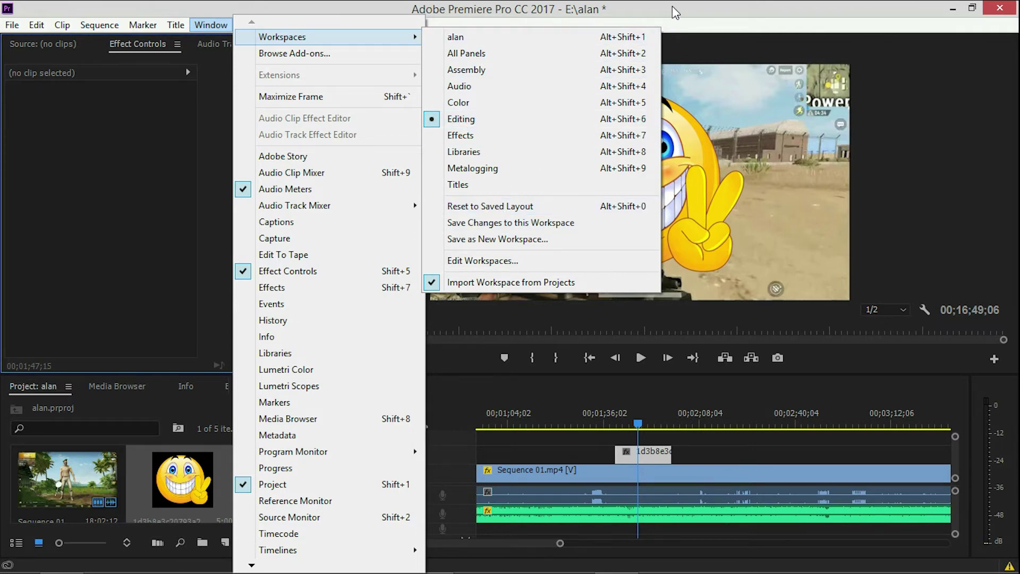
click(640, 34)
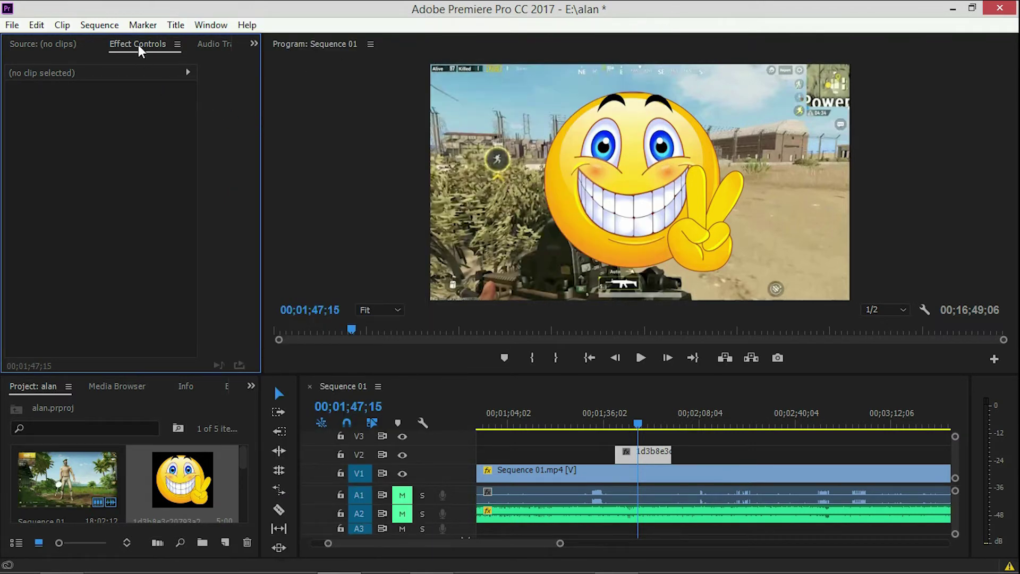
Step: Set the emoji's Scale to 20 and Position to 1267, 530, then put the intro clip on V2
click(640, 455)
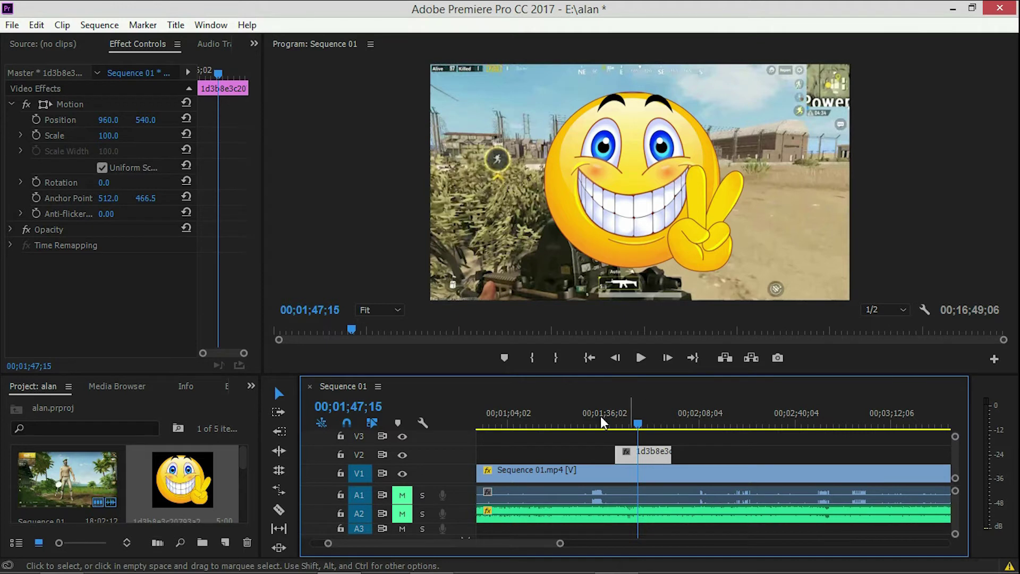
drag(108, 119, 186, 119)
drag(109, 136, 59, 135)
mouse_move(146, 119)
mouse_down()
mouse_move(159, 119)
mouse_move(87, 119)
mouse_move(160, 119)
mouse_up()
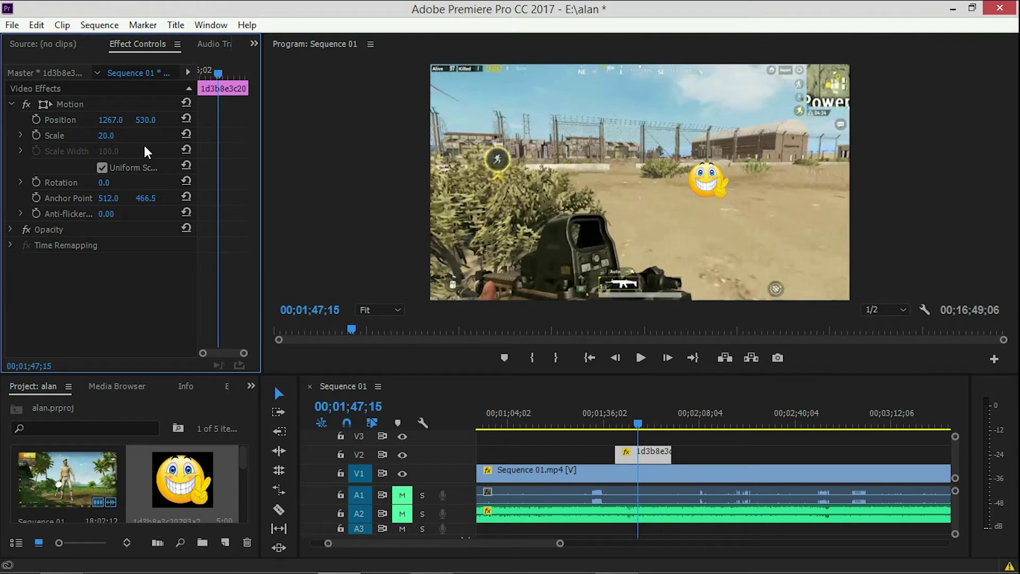
drag(241, 453, 691, 430)
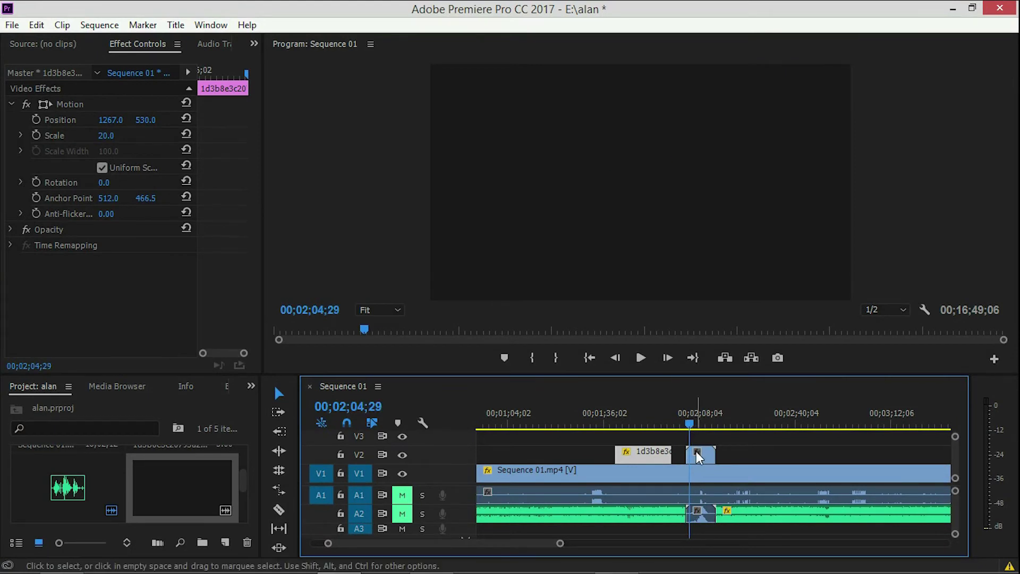
Step: Nudge the intro clip's position, then play the sequence to preview the overlay
click(696, 452)
drag(108, 120, 215, 120)
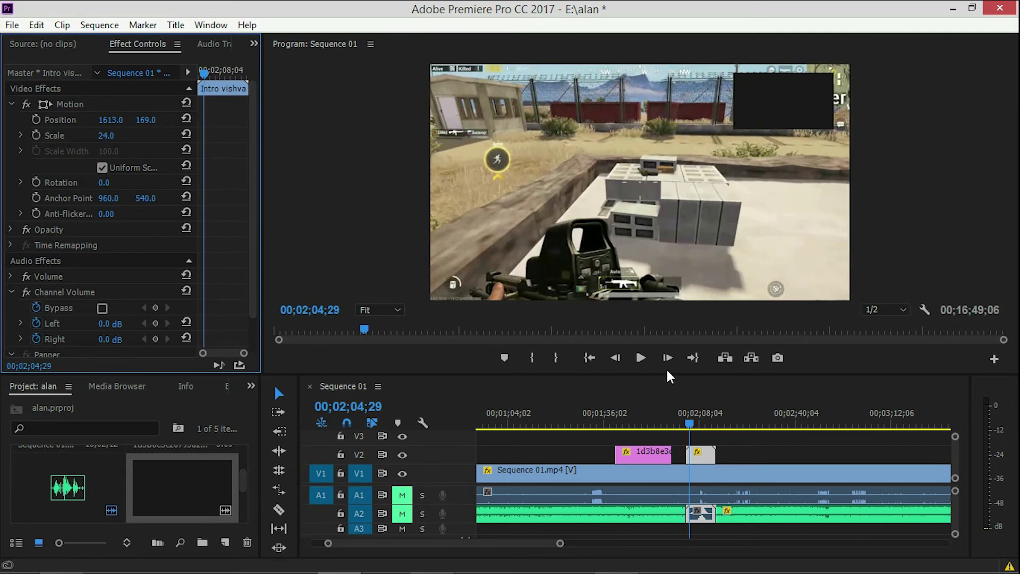
click(636, 357)
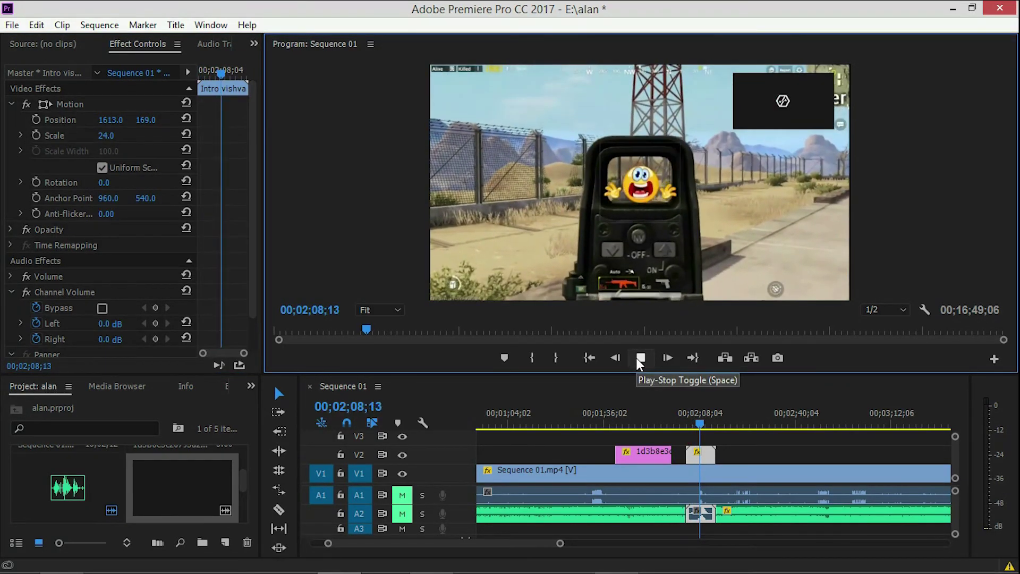
Step: Stop playback and select the Leaky.mp3 music clip on track A2
click(636, 358)
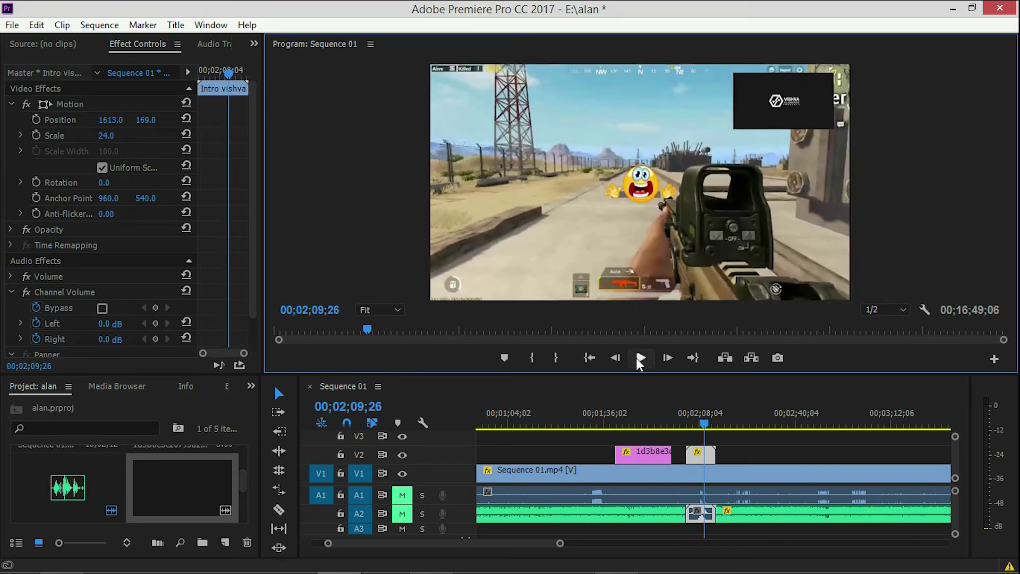
scroll(706, 485, down, 1)
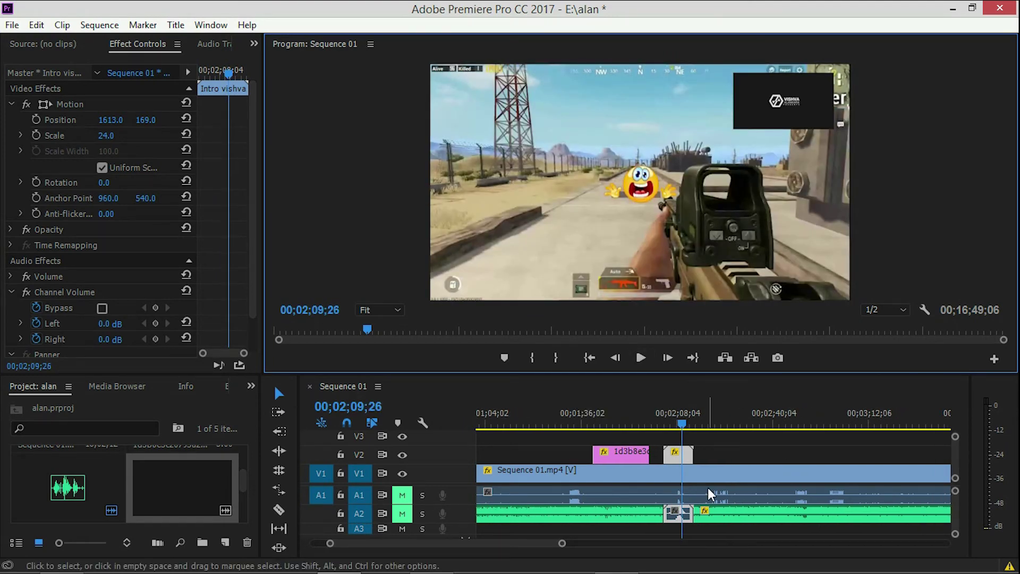
click(726, 513)
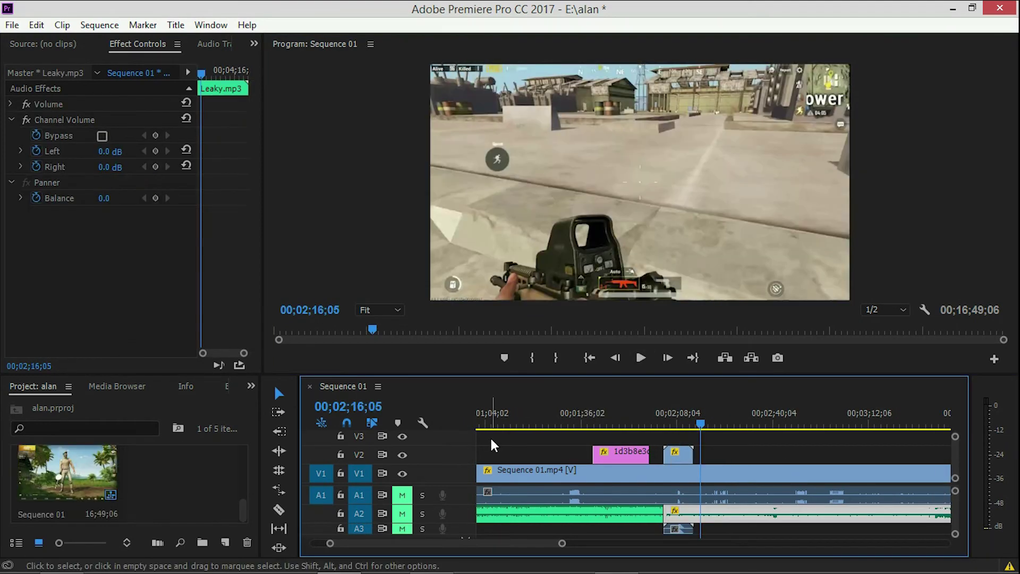
Step: Add a new 1920×1080 title from the Project panel, keeping the name Title 01
right_click(167, 474)
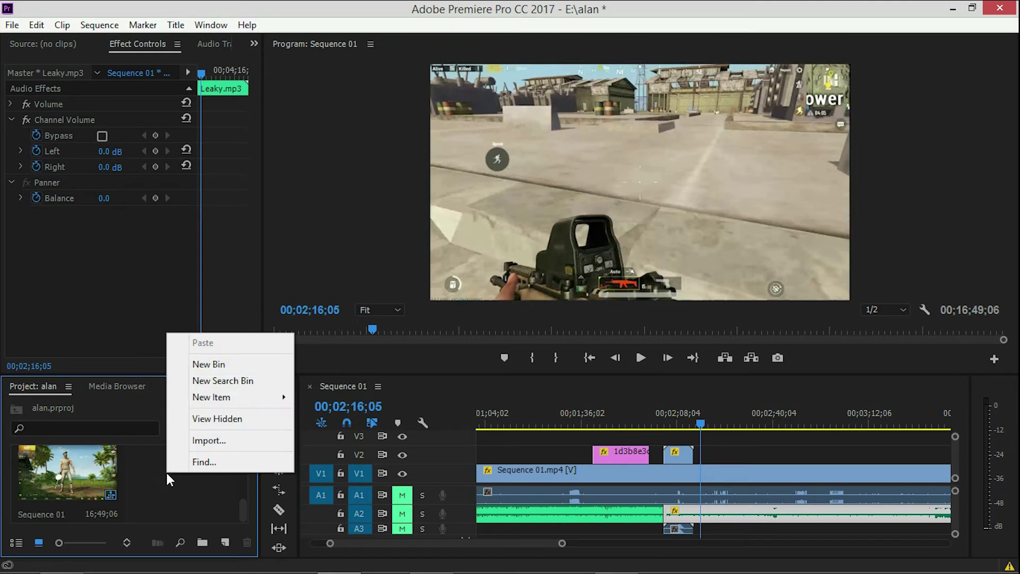
mouse_move(266, 404)
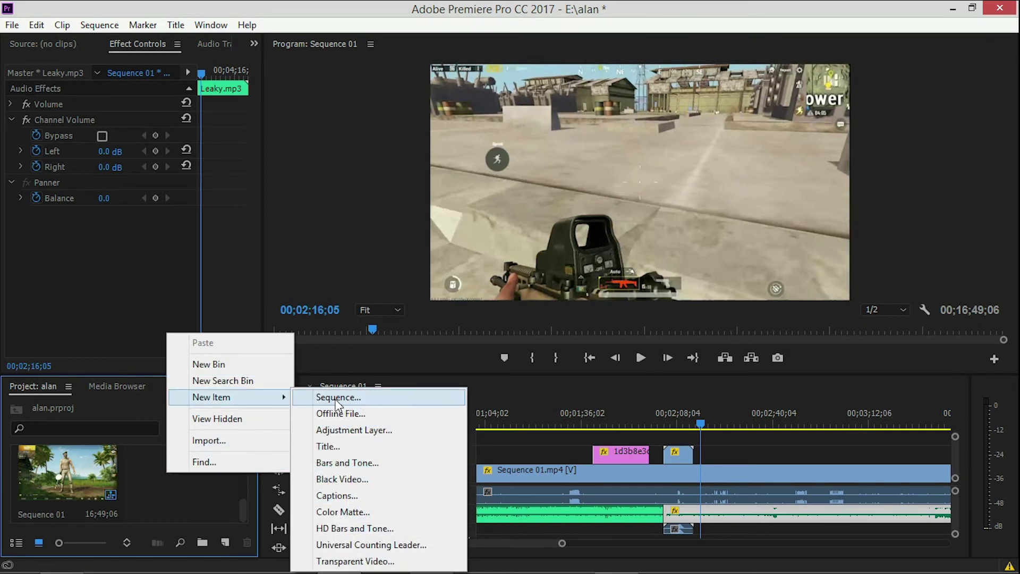
click(330, 448)
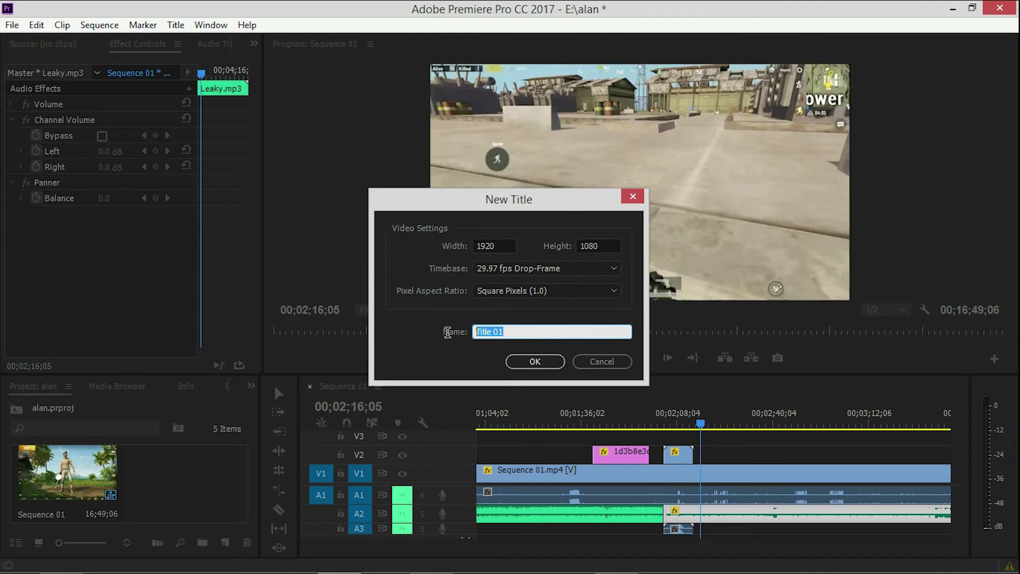
click(536, 361)
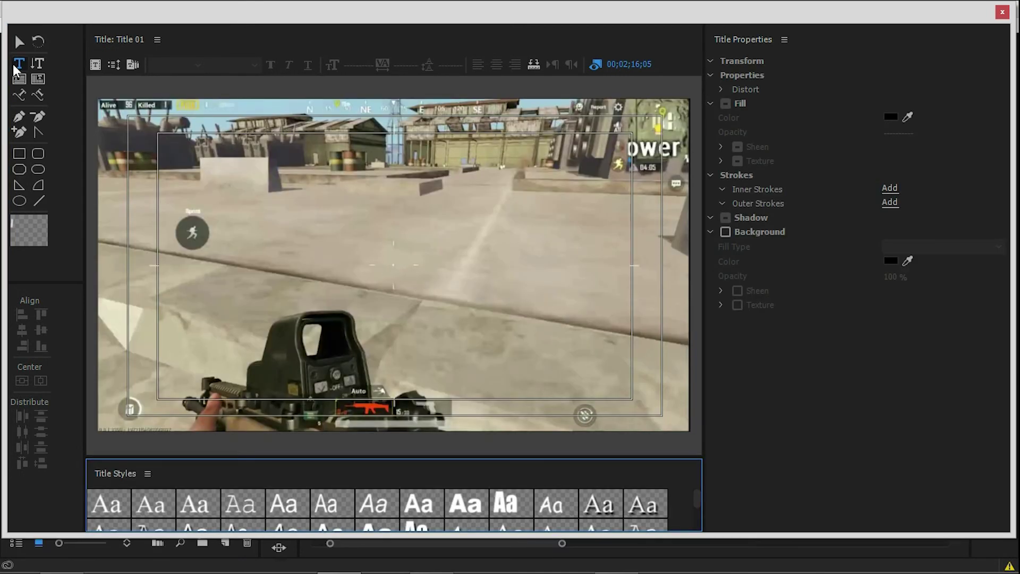
Step: Type the title text HCFXGVH in a text box near the top-left
click(157, 133)
drag(303, 179, 405, 180)
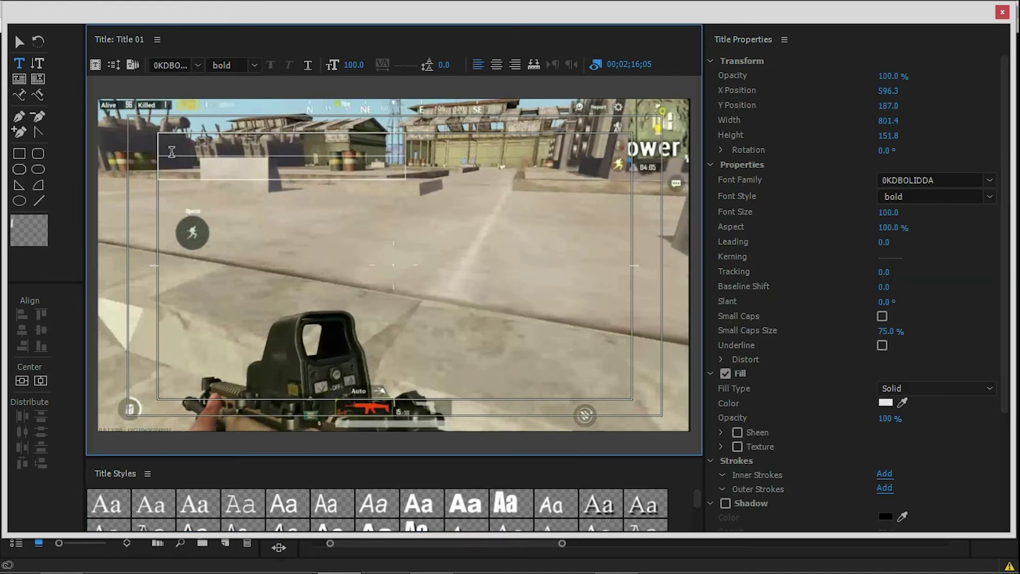
text(coDWs)
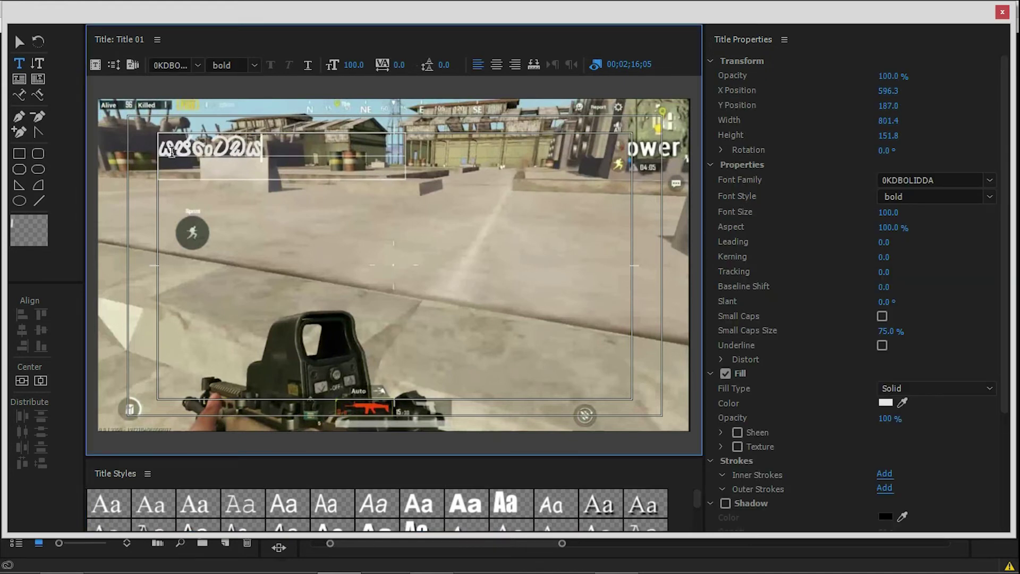
Step: Change the title text's font to A.C.M.E. Secret Agent
drag(261, 149, 160, 142)
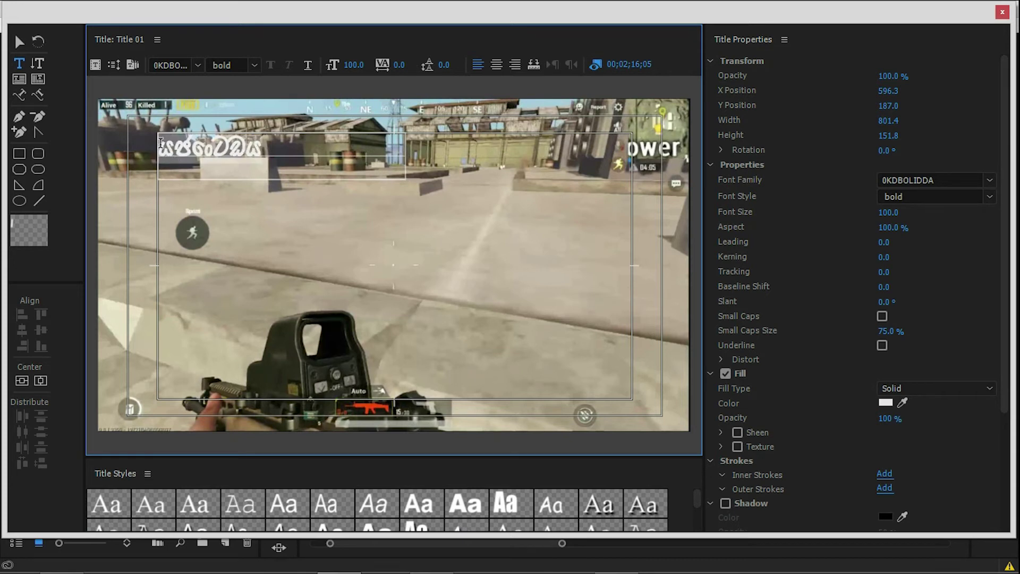
click(164, 63)
text(A Manel B)
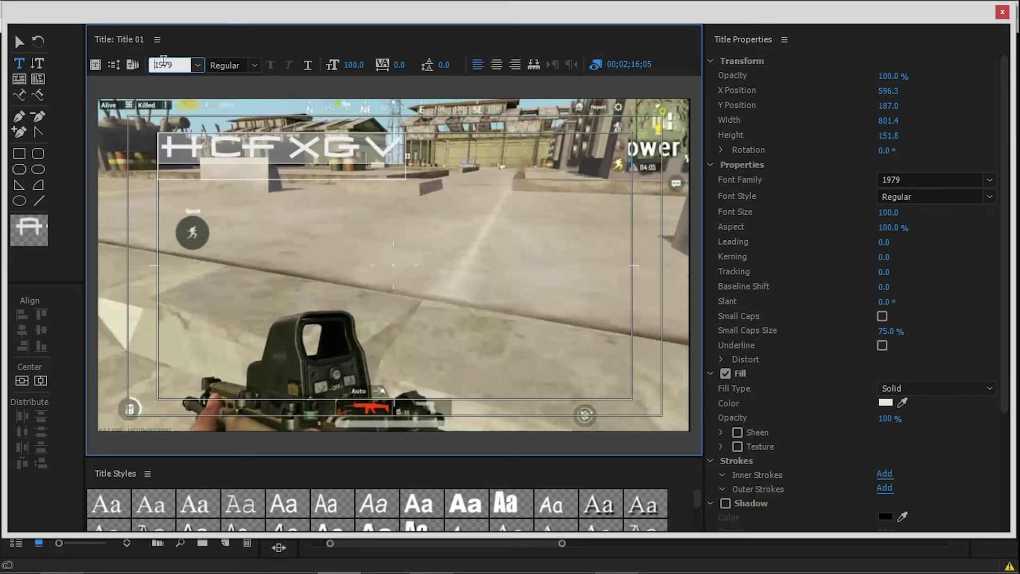
key(Down)
key(Down)
key(Down)
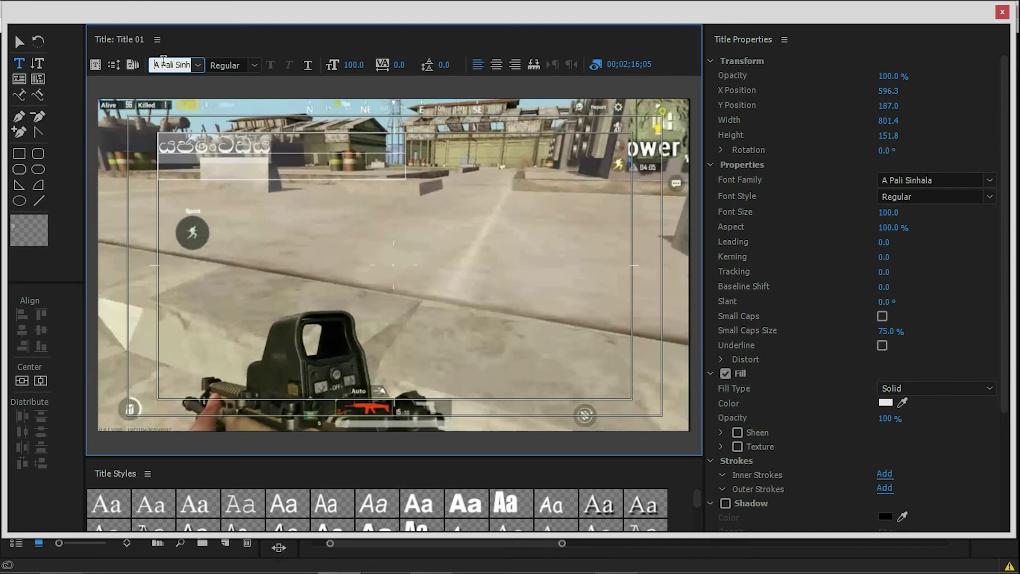
click(258, 143)
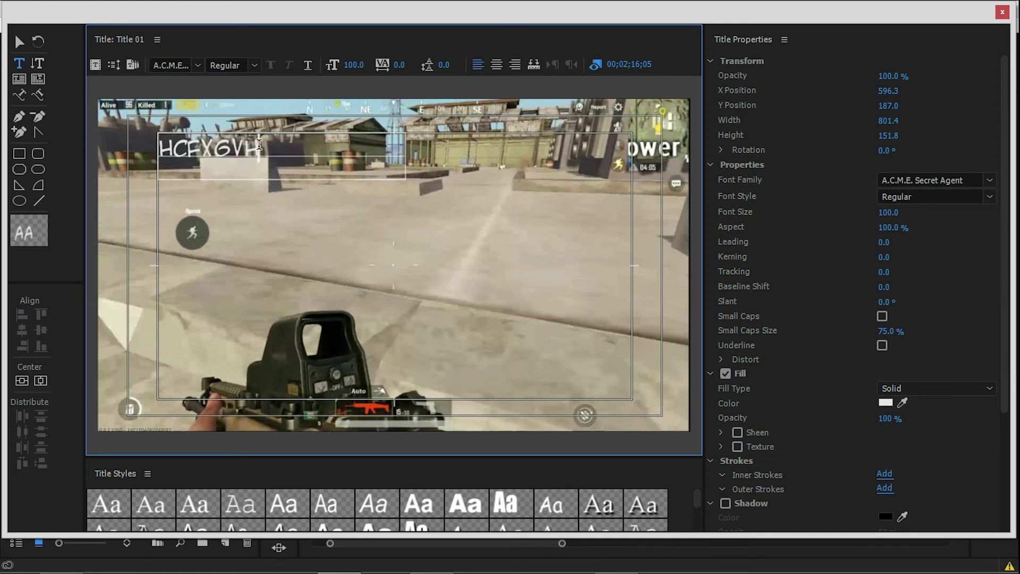
Step: Set the title text size to 95, keeping it left-aligned
drag(260, 147, 138, 149)
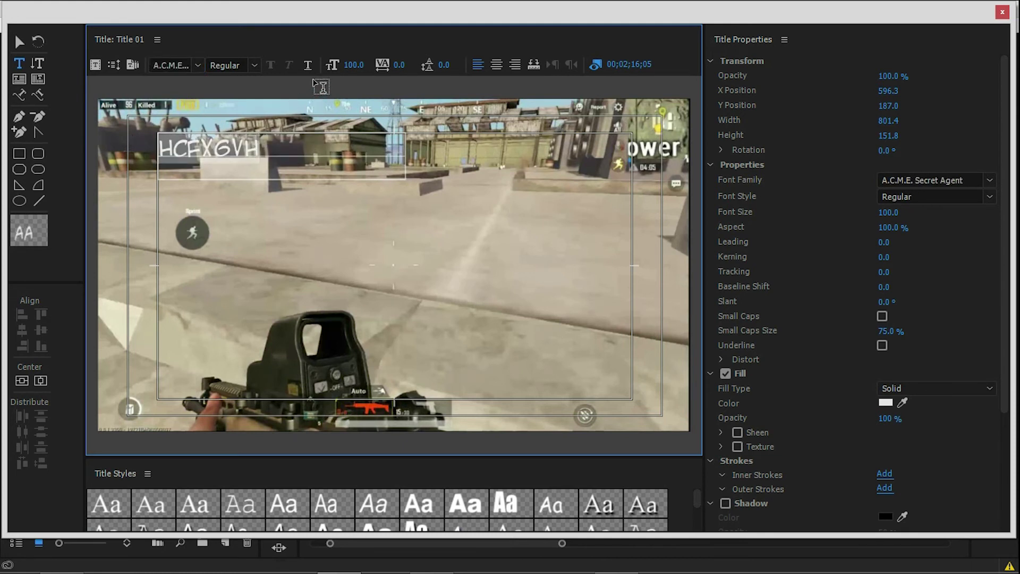
mouse_move(346, 64)
mouse_down()
mouse_move(334, 65)
mouse_move(360, 65)
mouse_up()
click(495, 64)
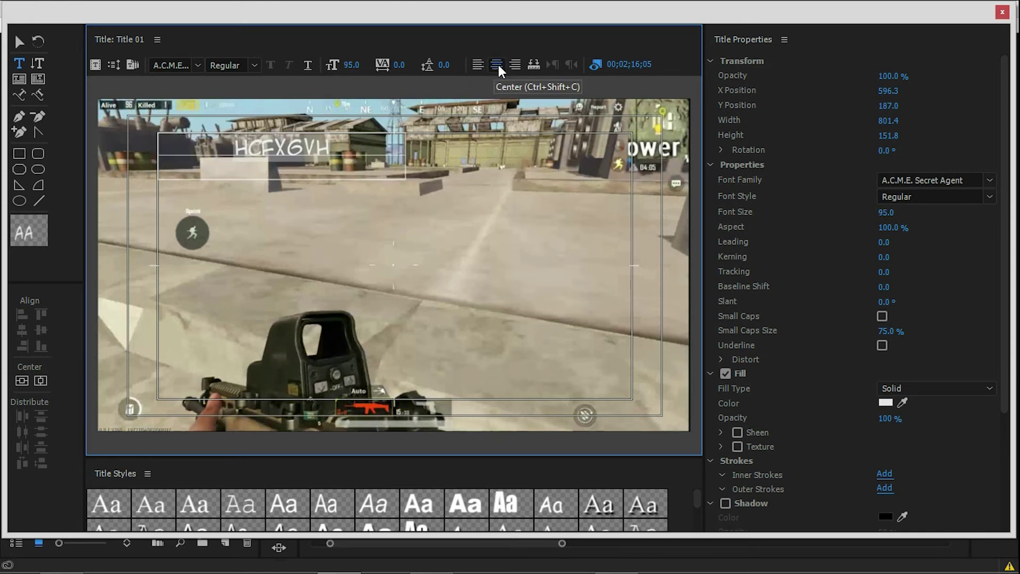
click(514, 65)
click(479, 65)
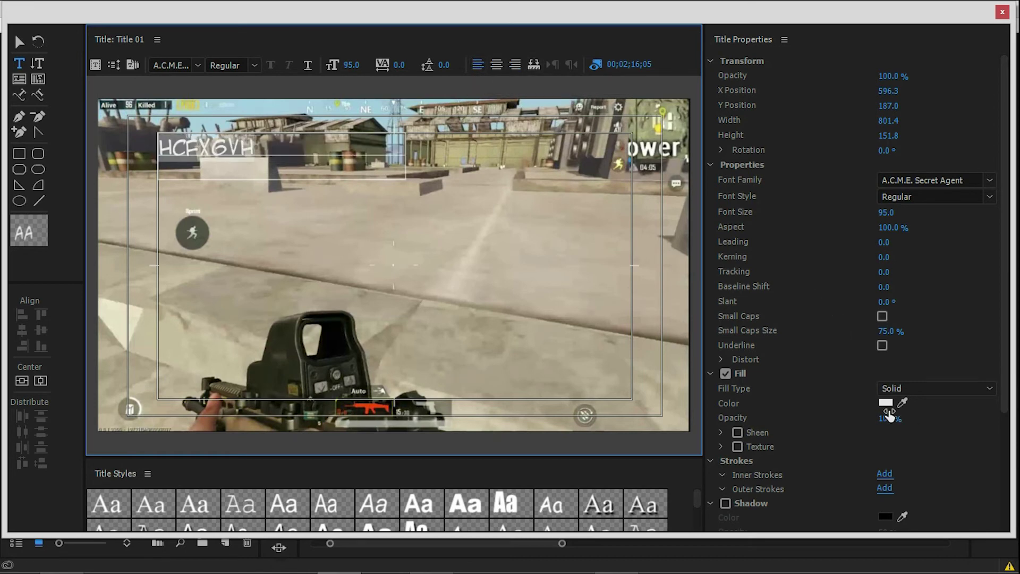
Step: Fill the title text with dark red #882727 and toggle the shadow setting
click(885, 403)
drag(478, 321, 525, 350)
click(664, 216)
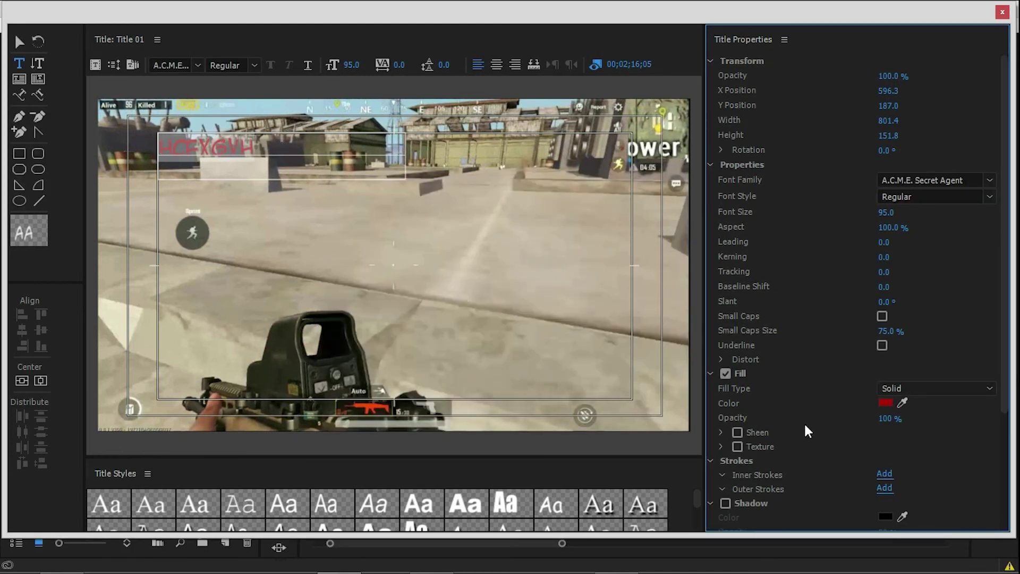
click(726, 503)
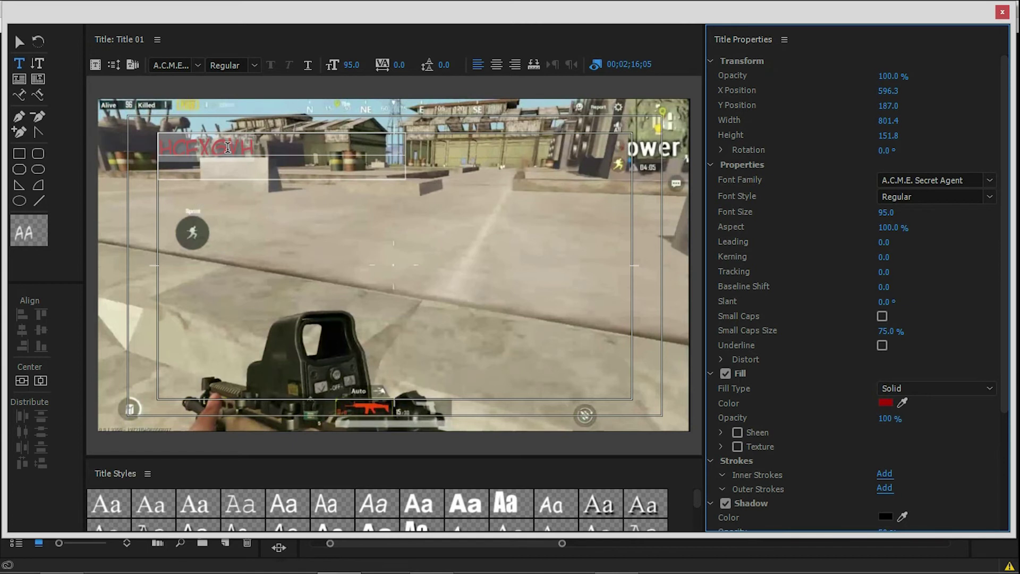
click(726, 504)
Step: Draw a rectangle over the title text and fill it grey 8D8D8D
click(20, 153)
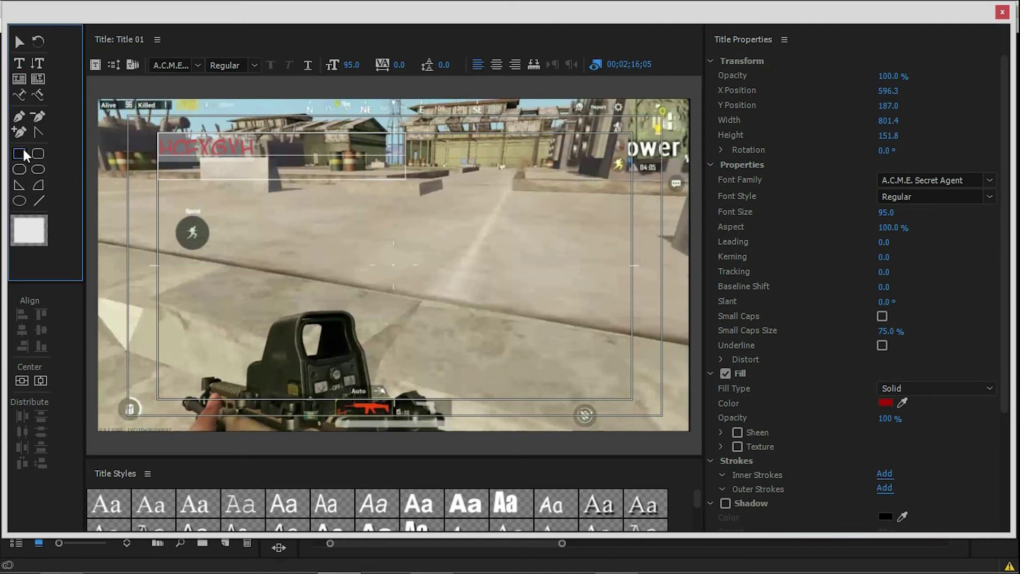
drag(147, 121, 283, 171)
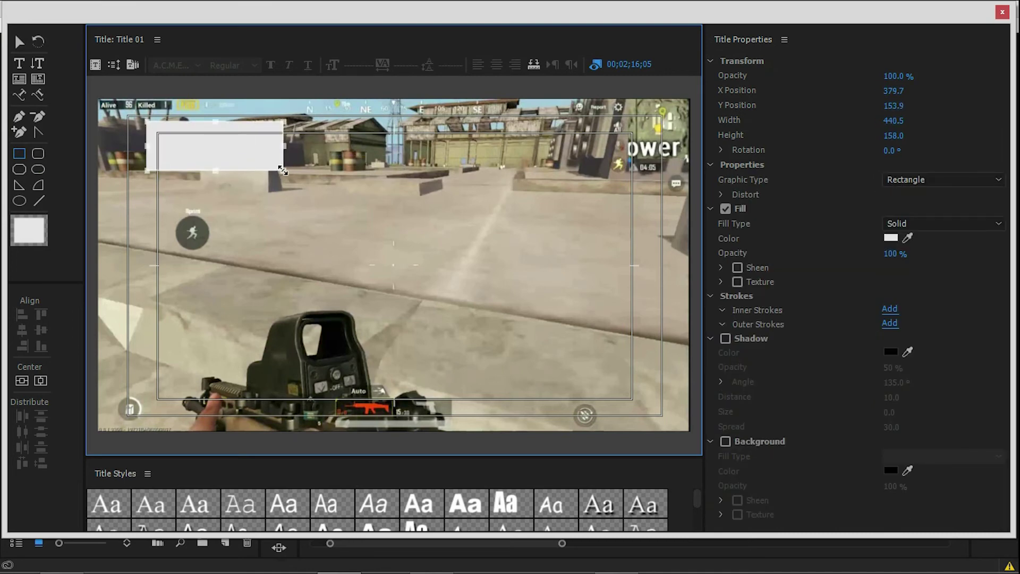
click(891, 237)
click(505, 362)
mouse_move(505, 361)
mouse_down()
mouse_move(378, 349)
mouse_move(344, 319)
mouse_move(344, 327)
mouse_up()
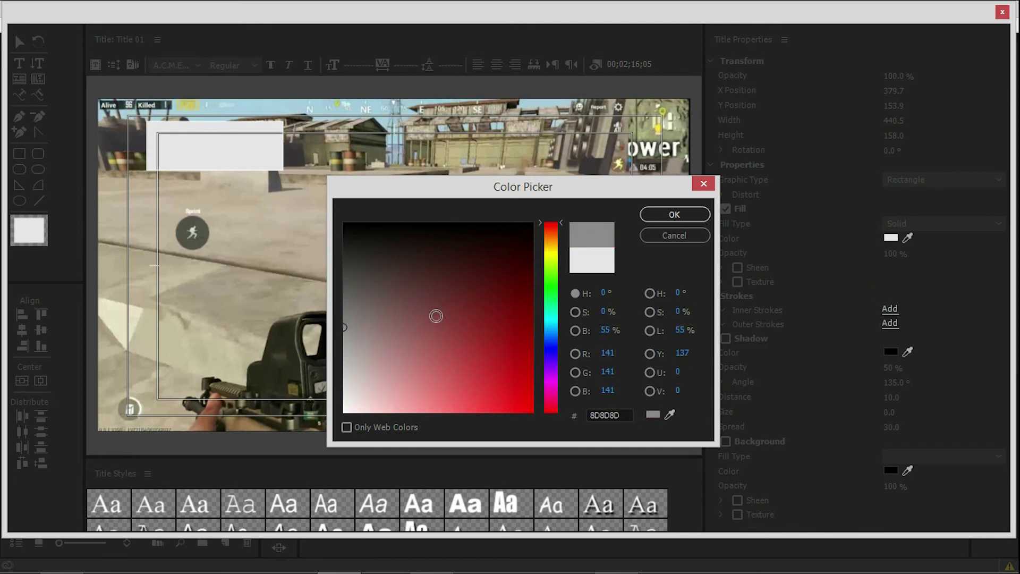
click(674, 215)
Step: Check the grey box placement and close the title editor
click(233, 164)
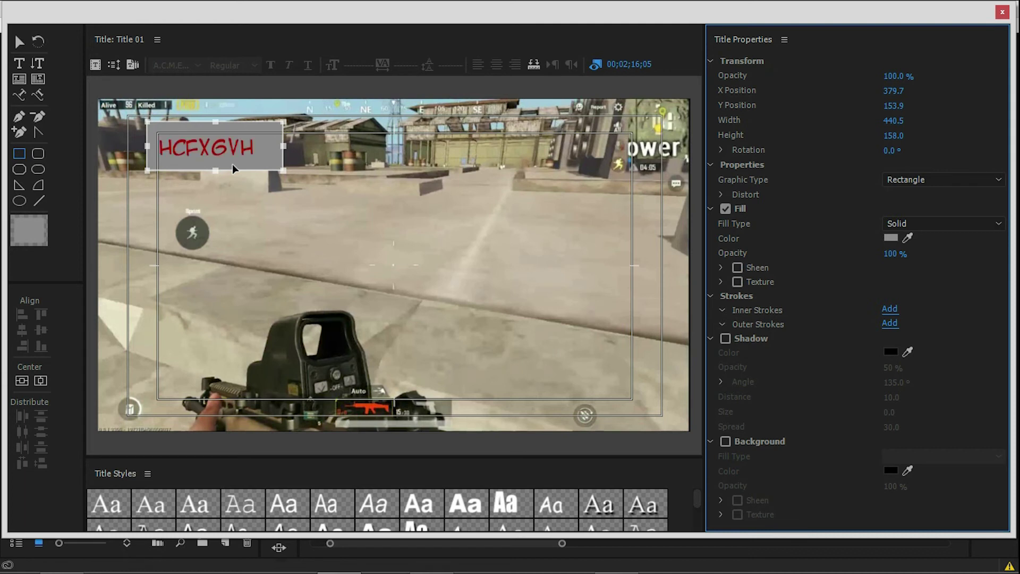
click(242, 191)
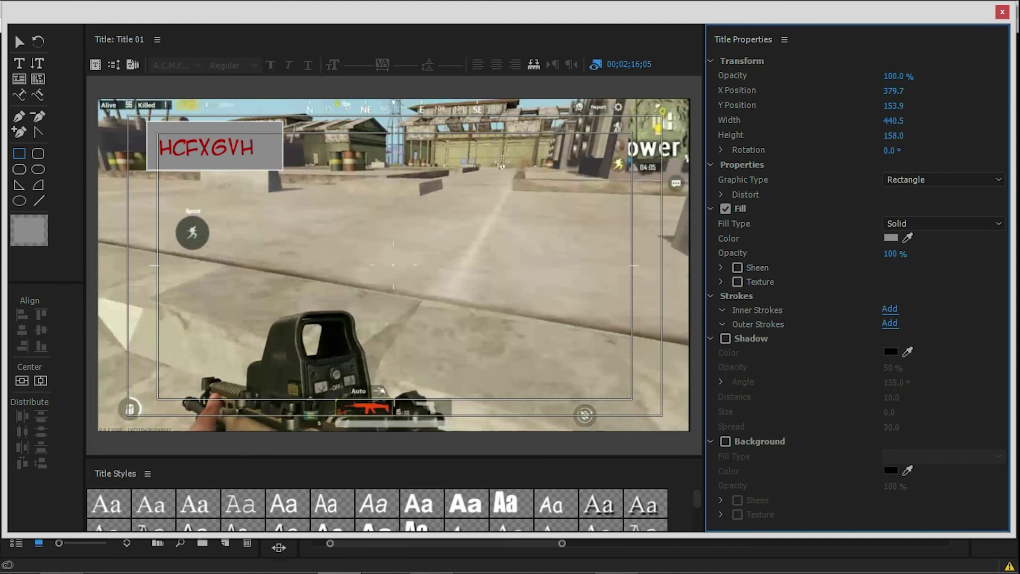
click(1003, 13)
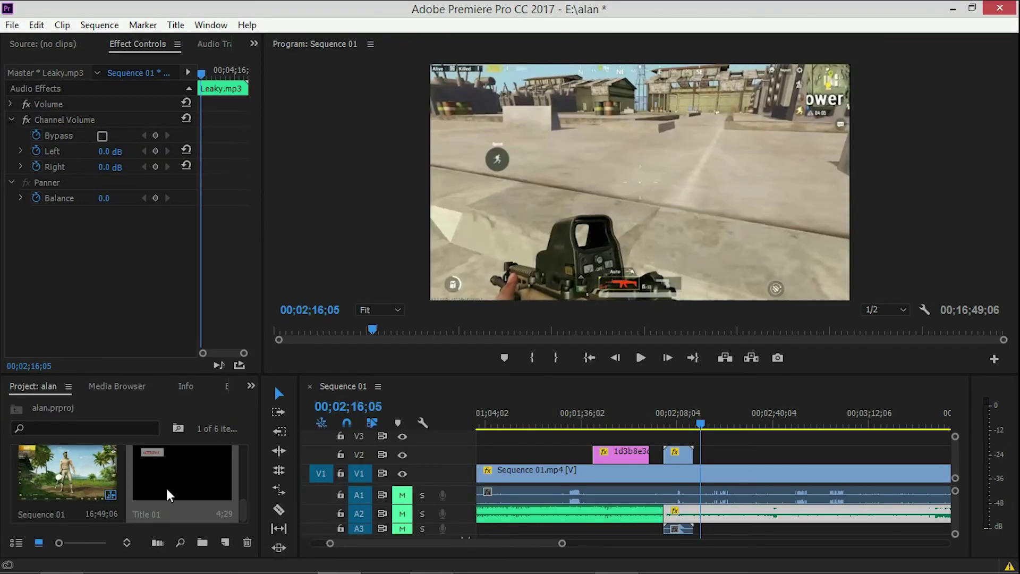
Step: Drag Title 01 from the Project list view onto track V2 at the playhead
click(16, 543)
scroll(117, 507, down, 3)
click(110, 505)
drag(87, 504, 711, 456)
Step: Preview the title over the gameplay and set the playhead near 02;18
click(641, 358)
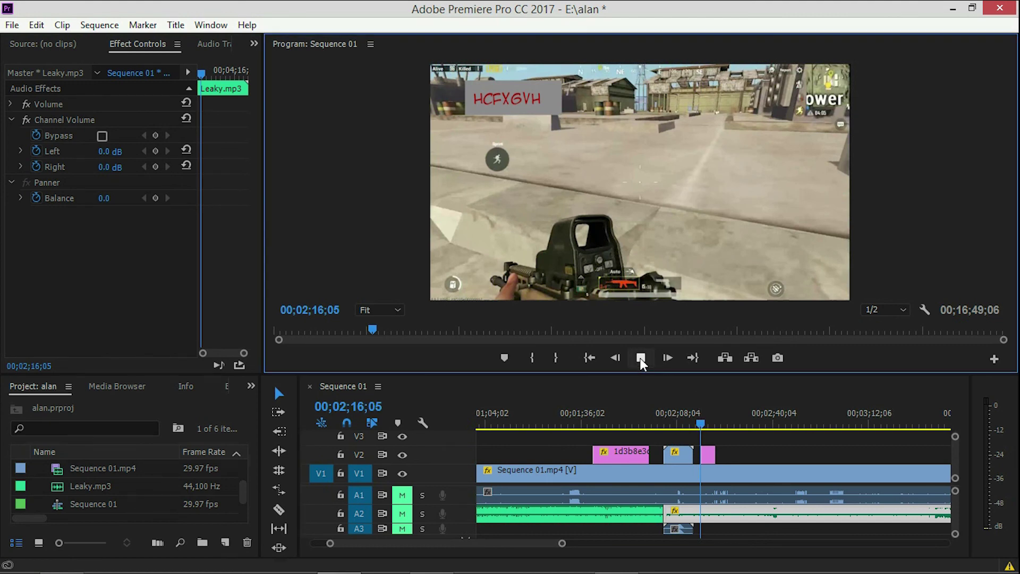
key(space)
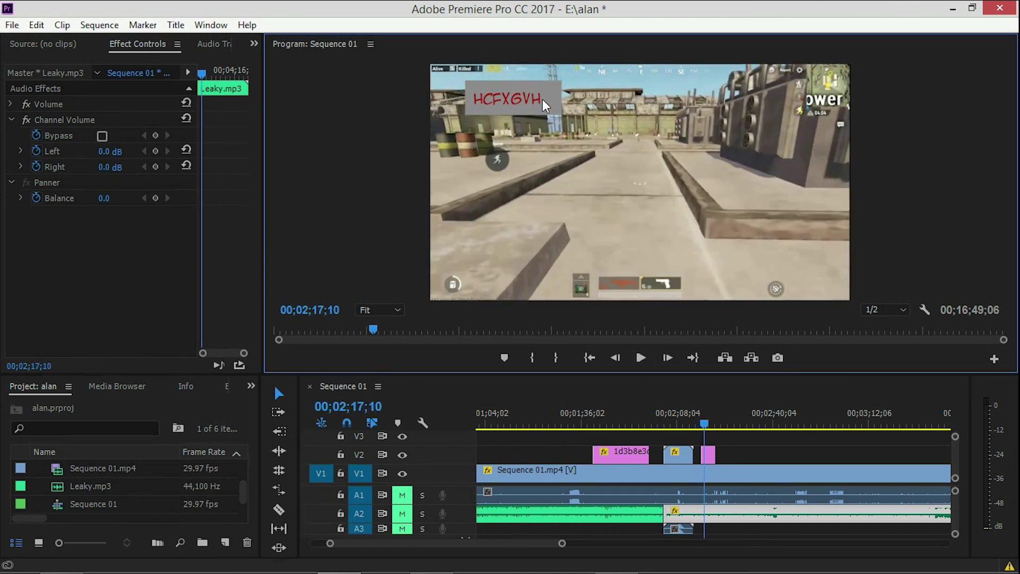
click(708, 427)
drag(707, 427, 709, 427)
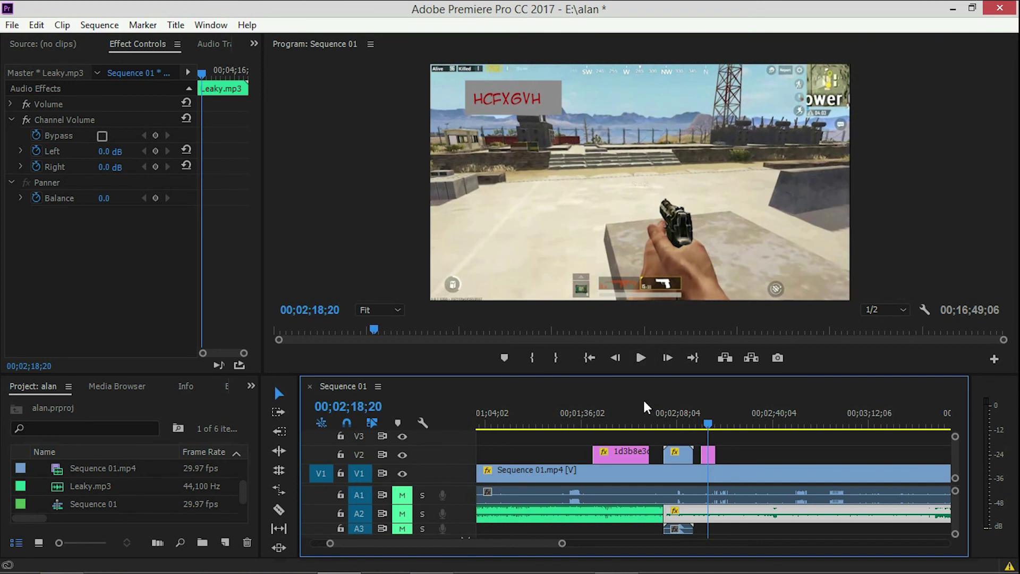
mouse_move(534, 552)
mouse_down()
mouse_move(469, 552)
mouse_move(624, 549)
mouse_move(479, 549)
mouse_up()
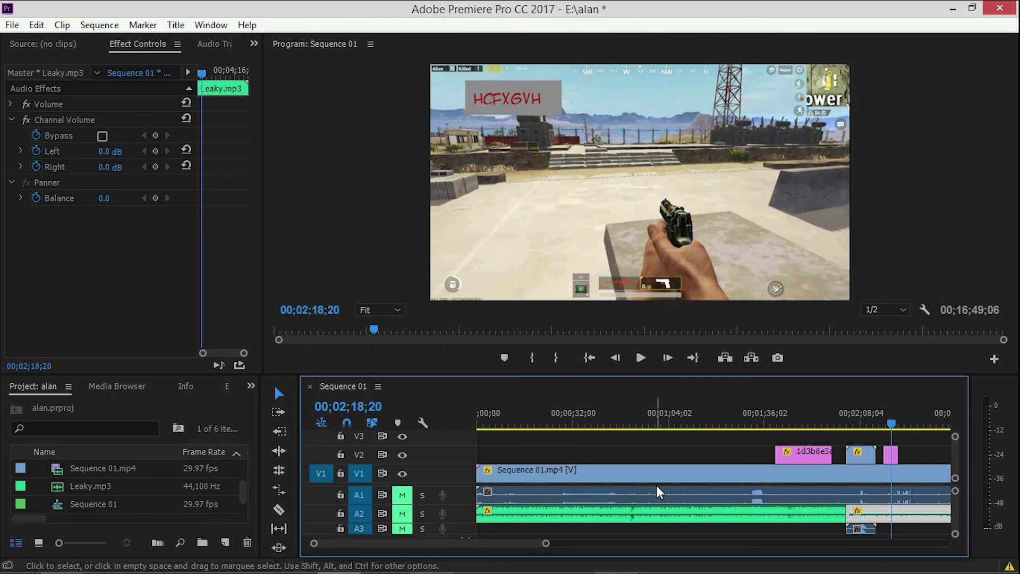
Step: Open the File > Export > Media settings for Sequence 01
click(11, 26)
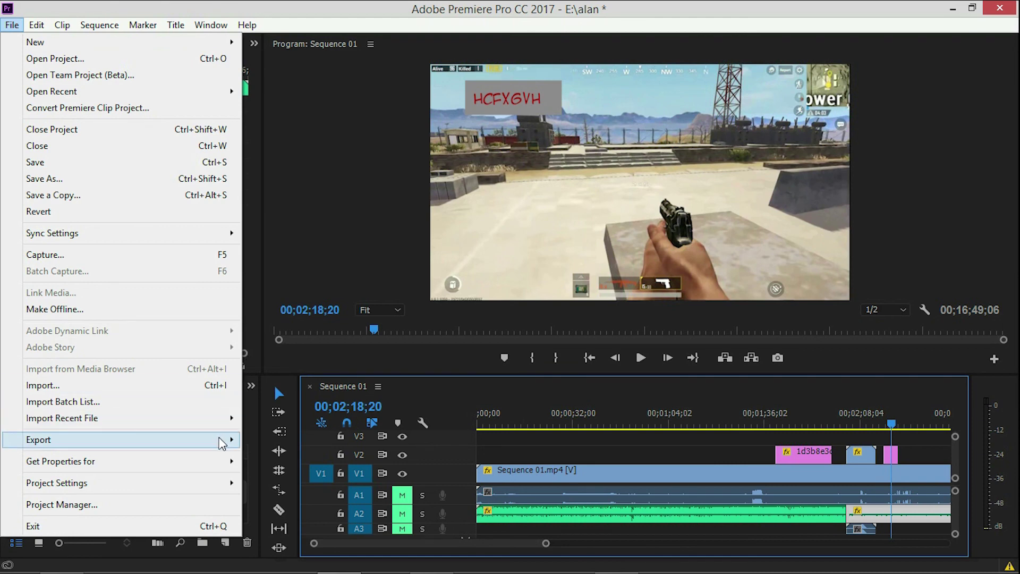
mouse_move(228, 440)
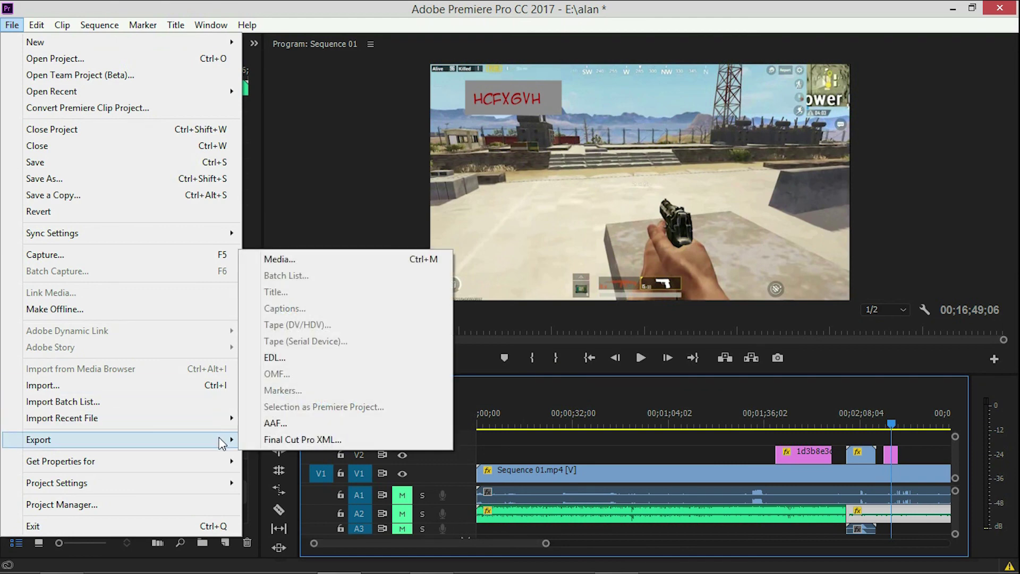
click(318, 262)
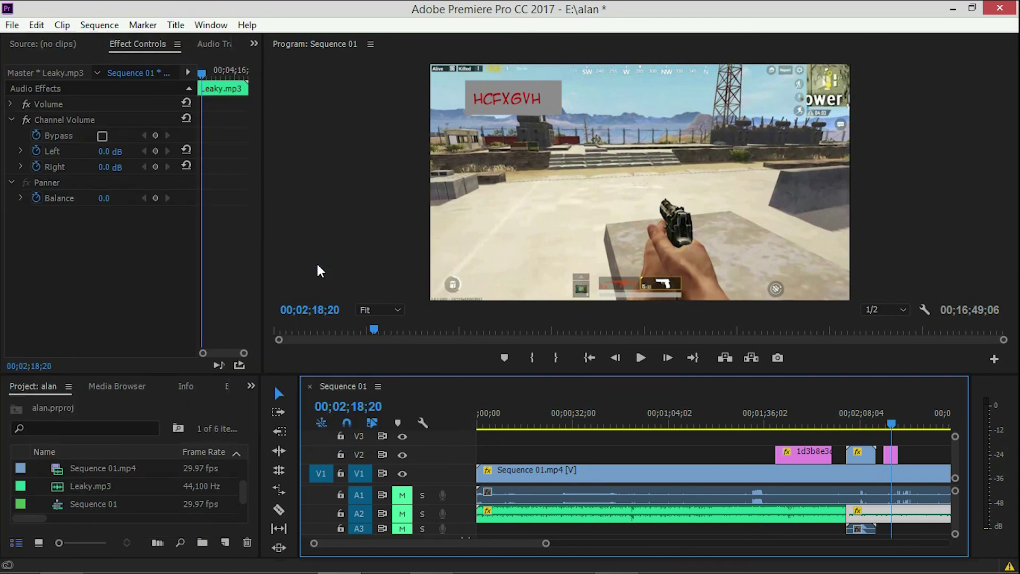